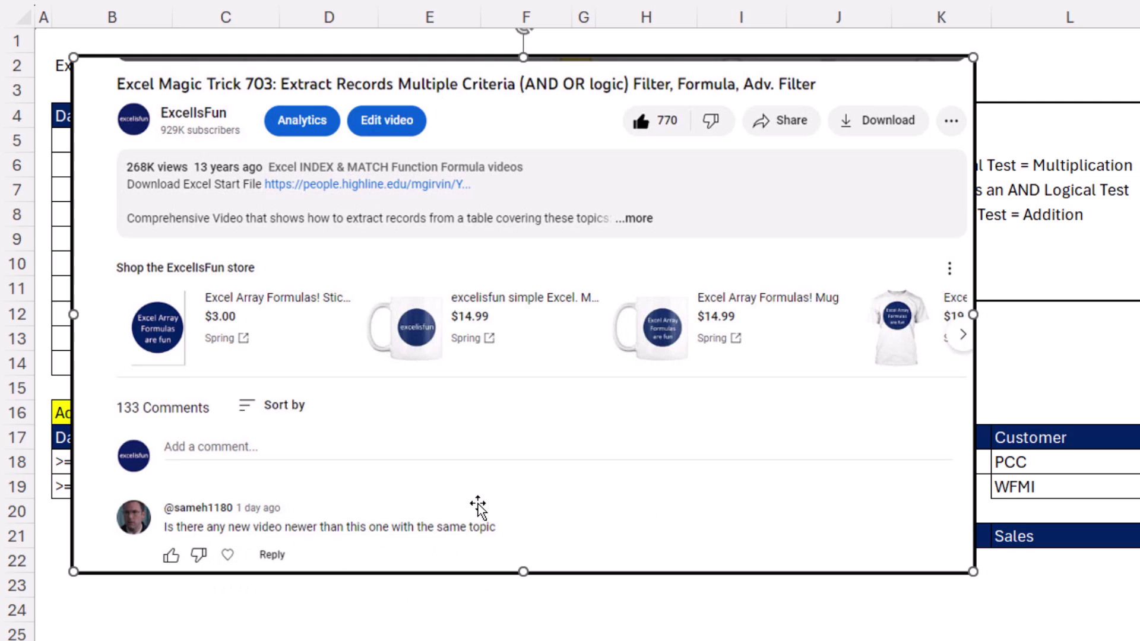
Step: Delete the YouTube screenshot picture from the worksheet
key(Delete)
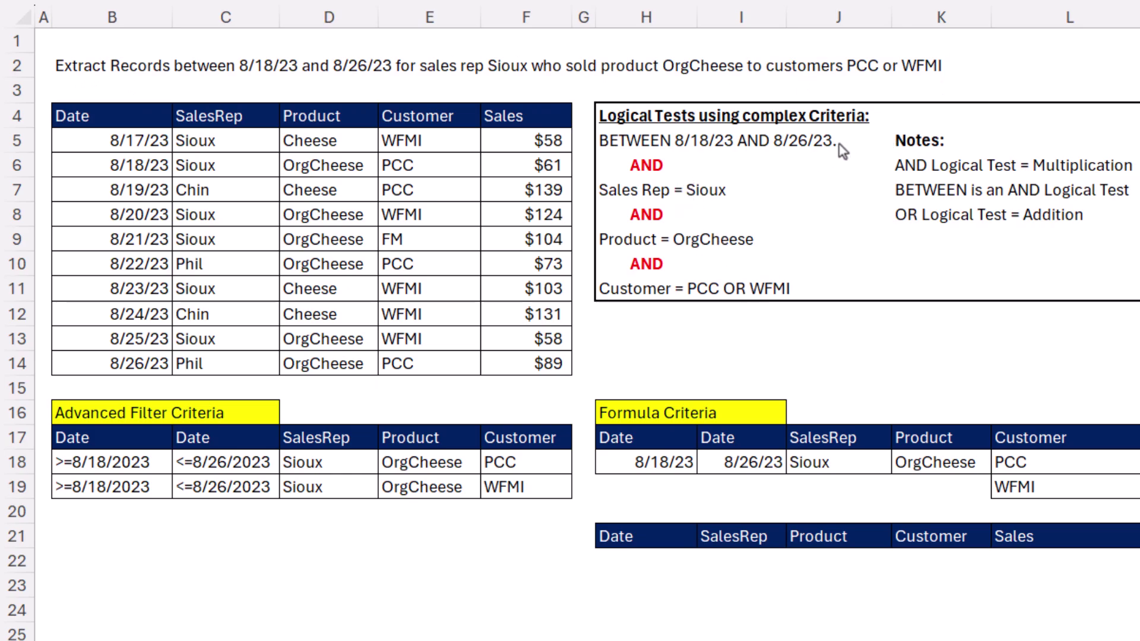
click(125, 143)
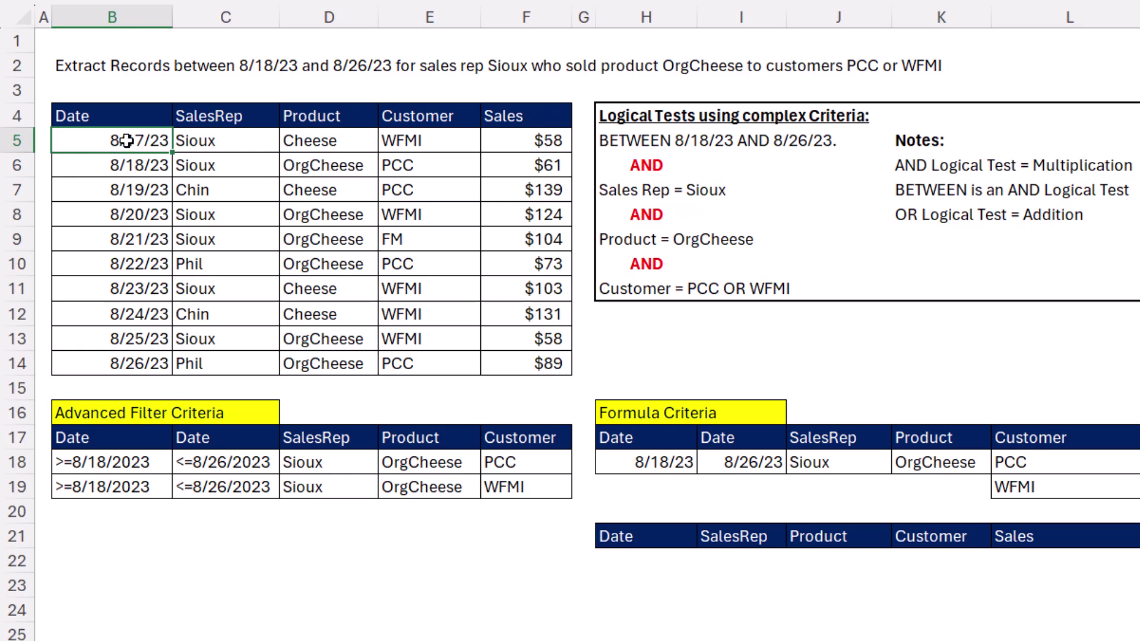
click(143, 171)
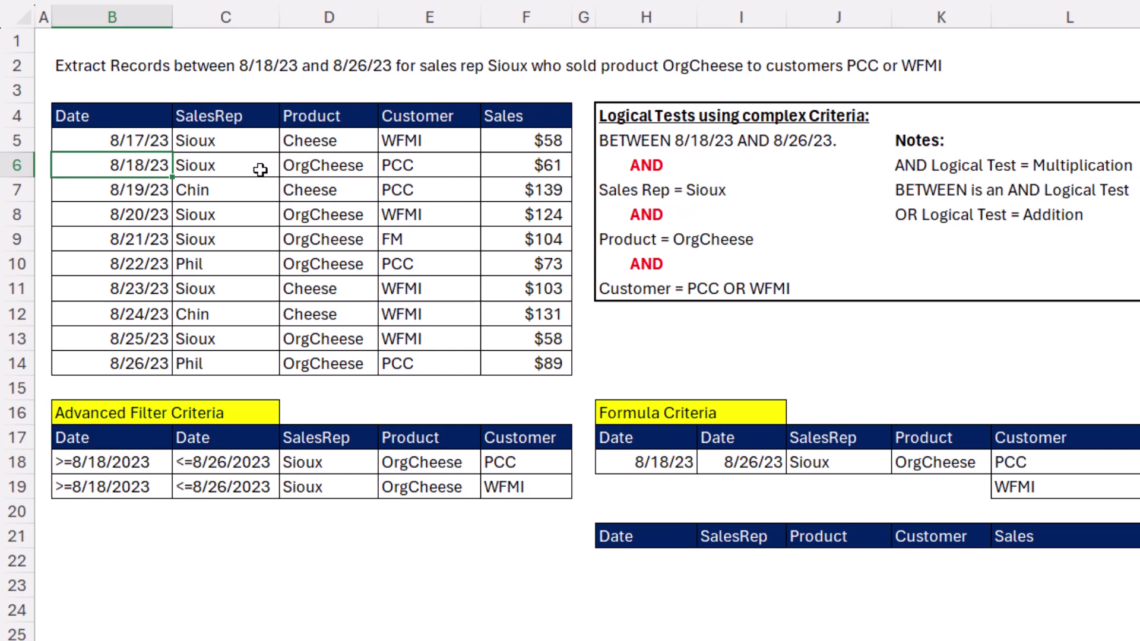
click(225, 170)
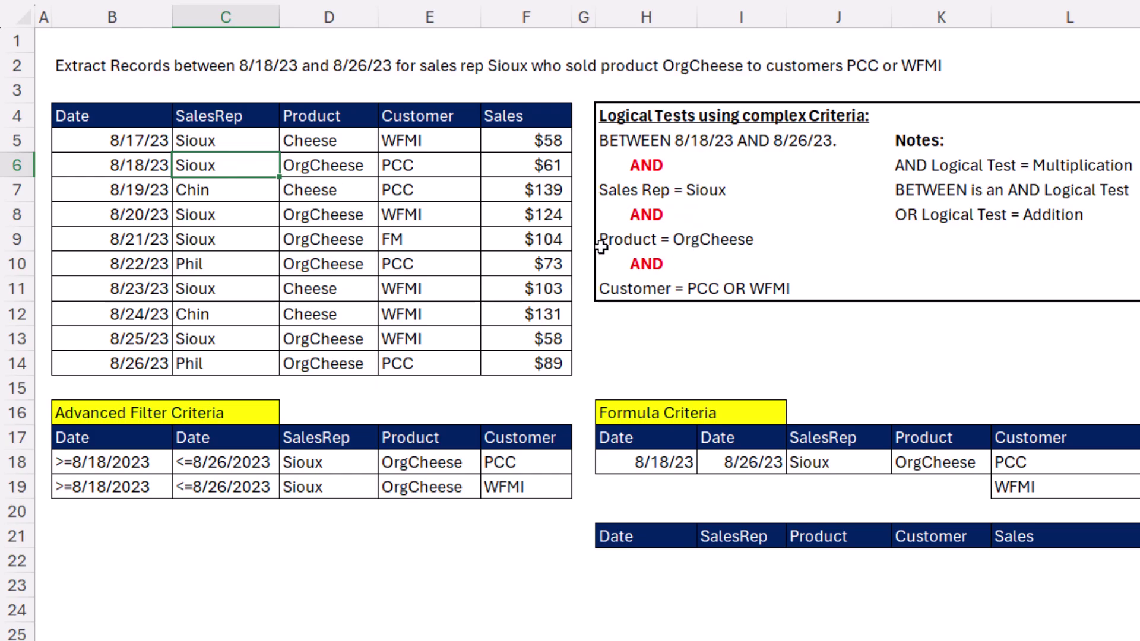
click(343, 165)
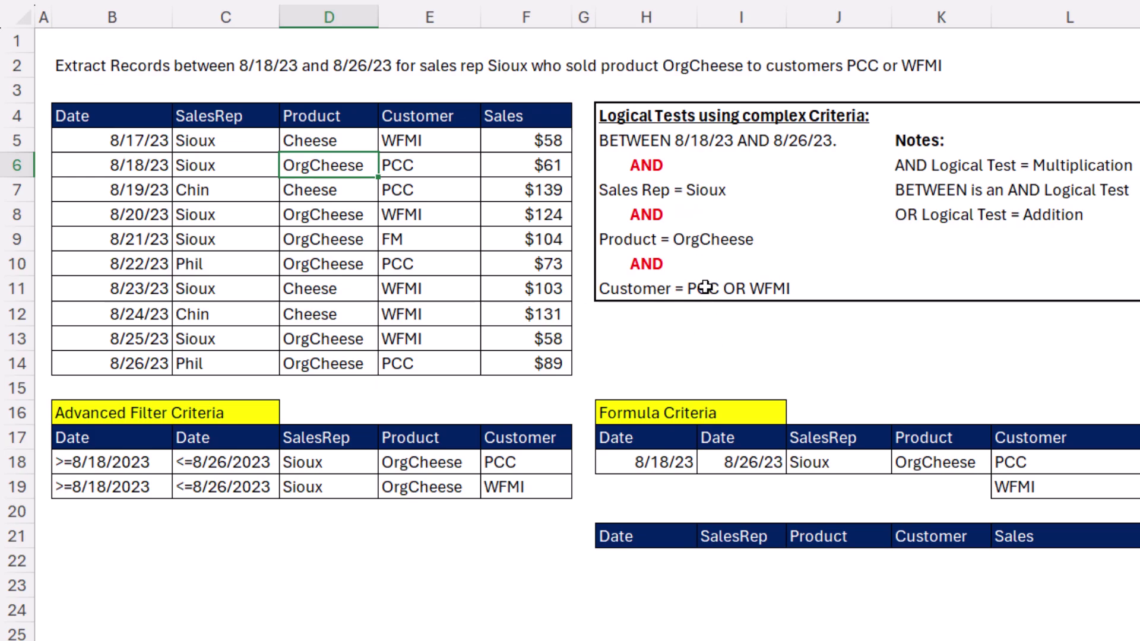
click(422, 168)
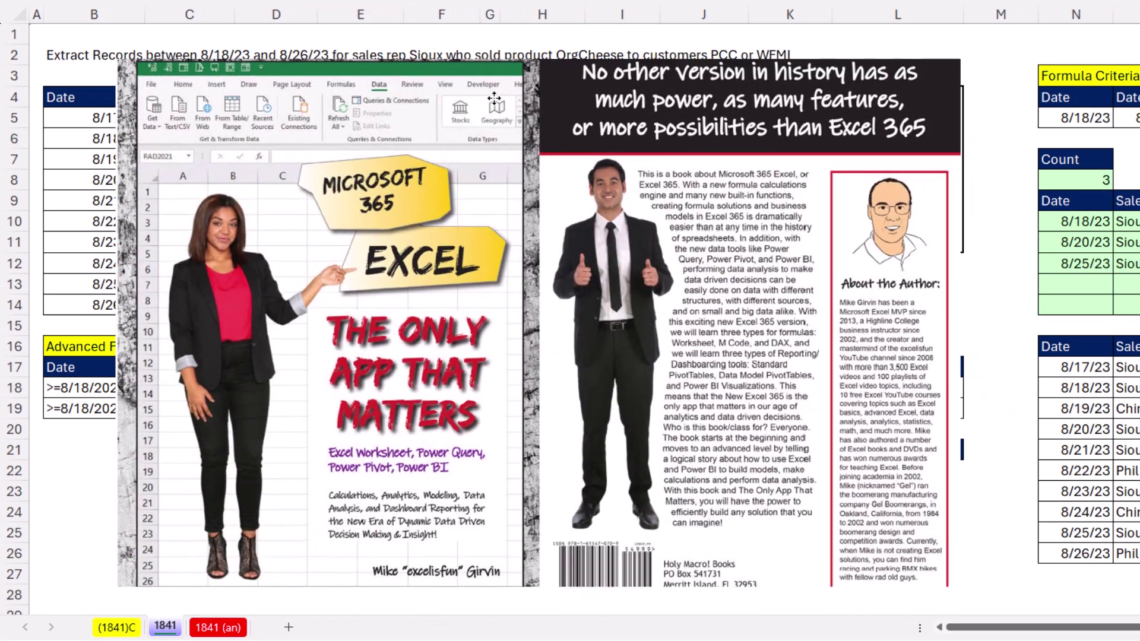
Step: Select and delete the book promo picture covering the tables
drag(494, 98, 492, 85)
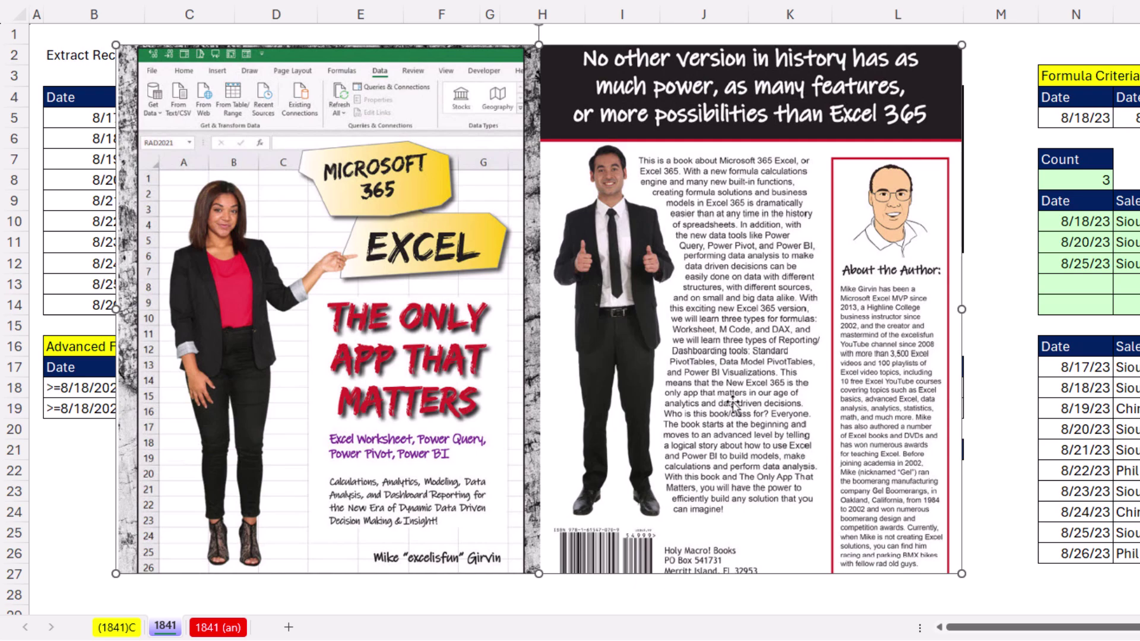
key(Delete)
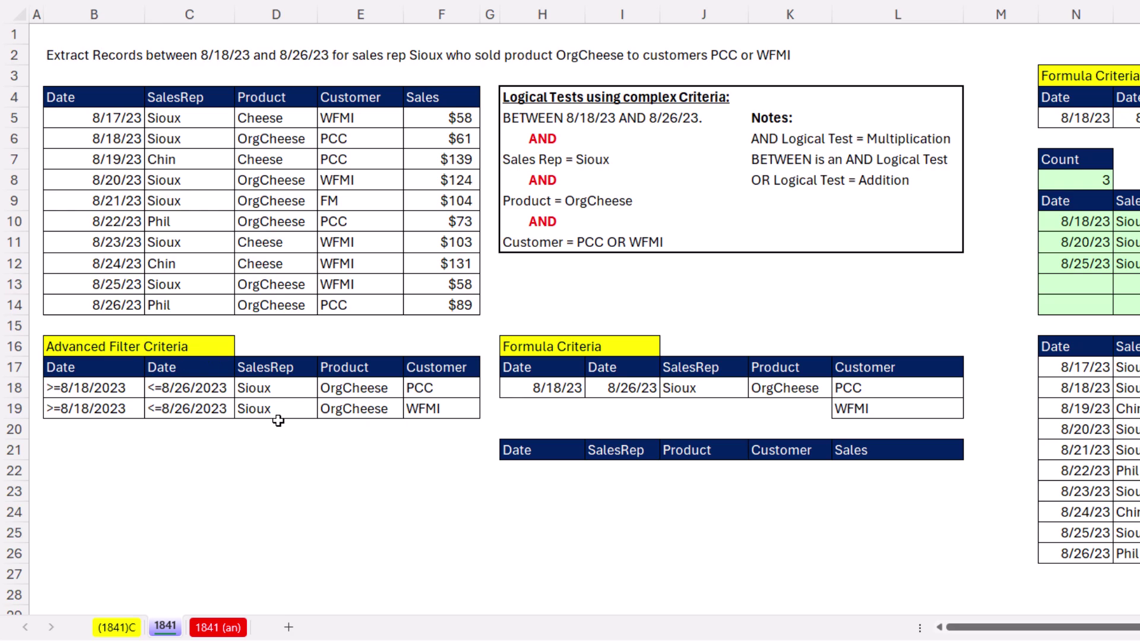
Step: Start the extraction formula in cell H22 with =(
click(552, 471)
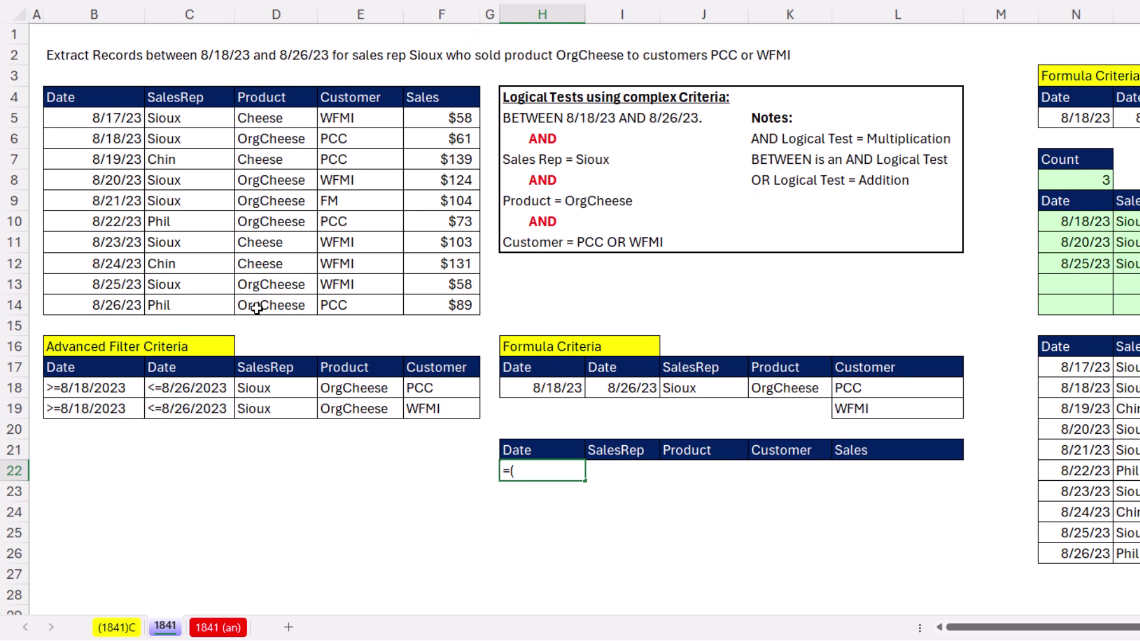
Step: Add the date tests (B5>=H18)*(B5<=I18) to the H22 formula
click(113, 119)
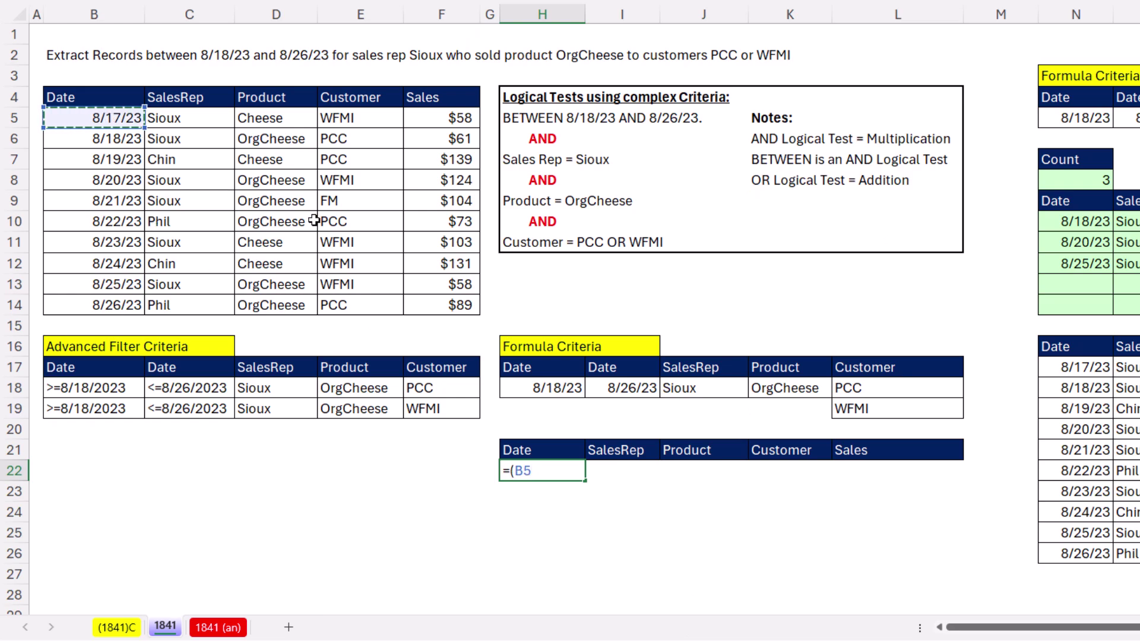
text(>=)
click(540, 389)
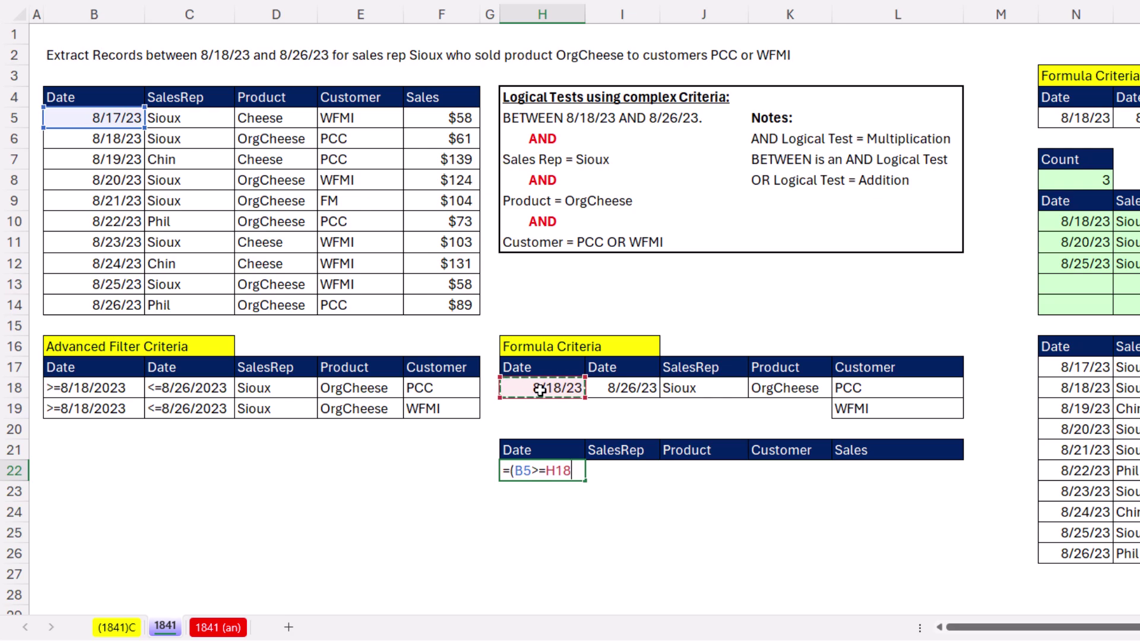
text())
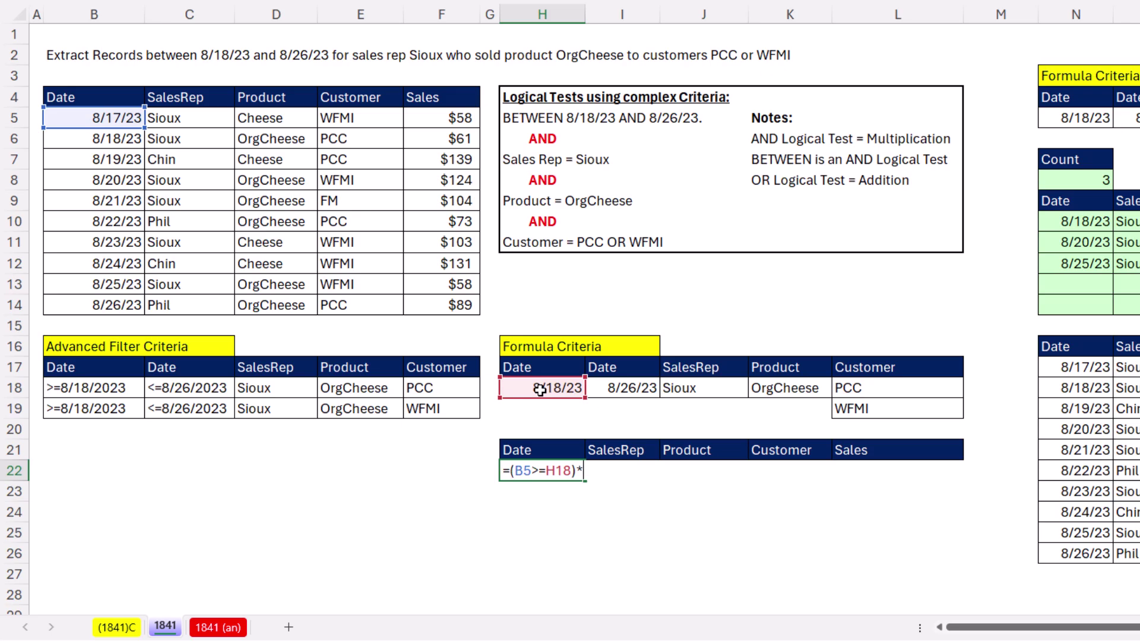
text(*()
click(72, 116)
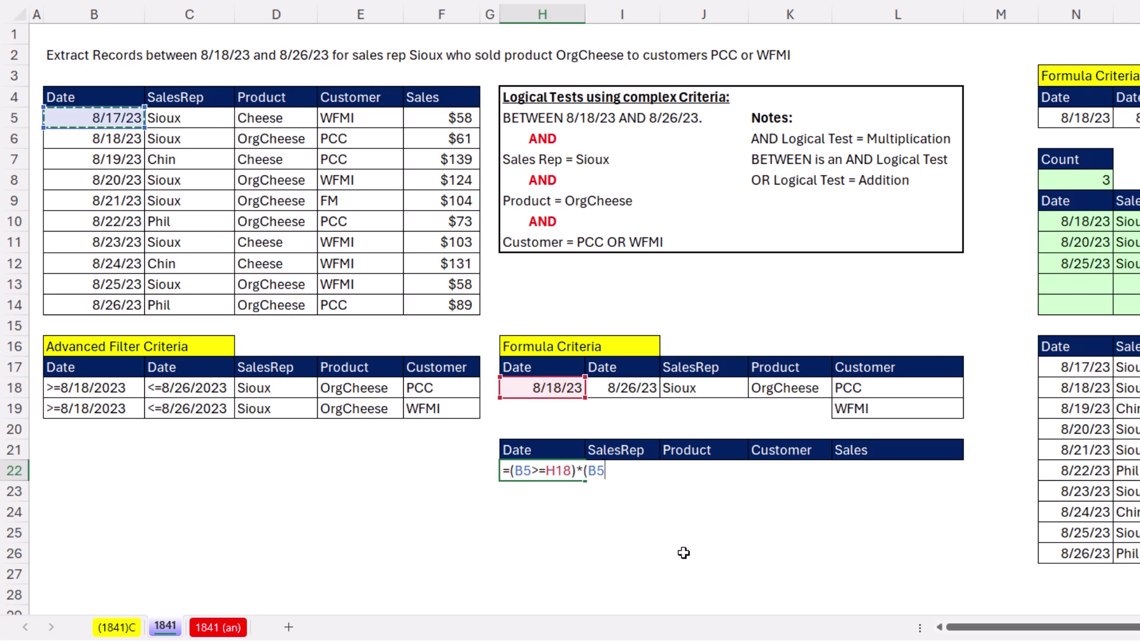
text(<=)
click(611, 392)
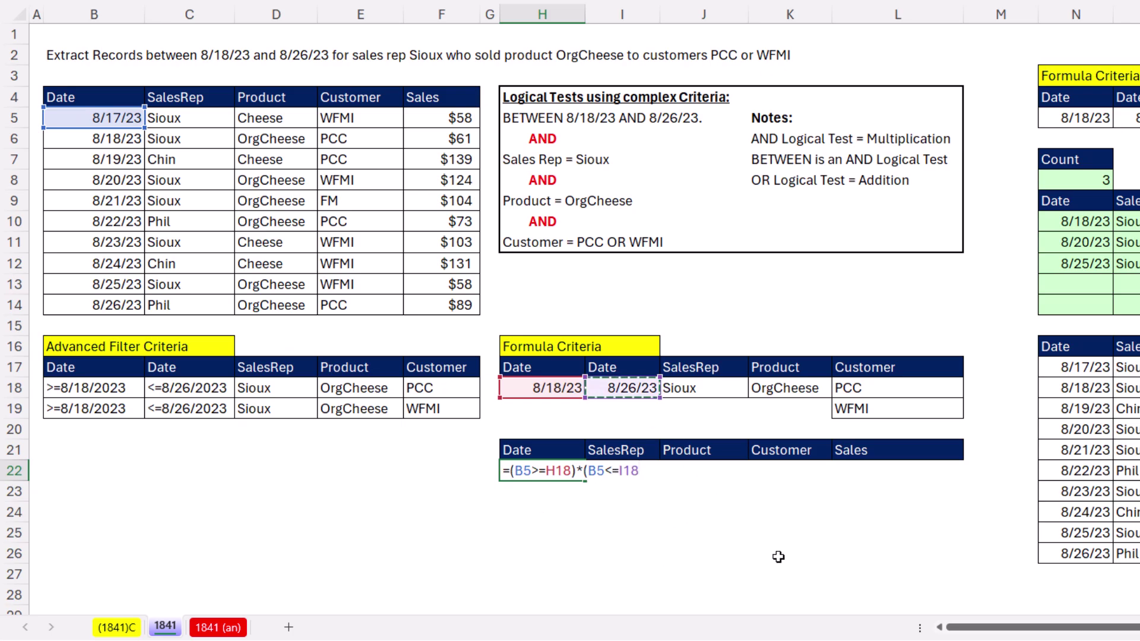
text()*()
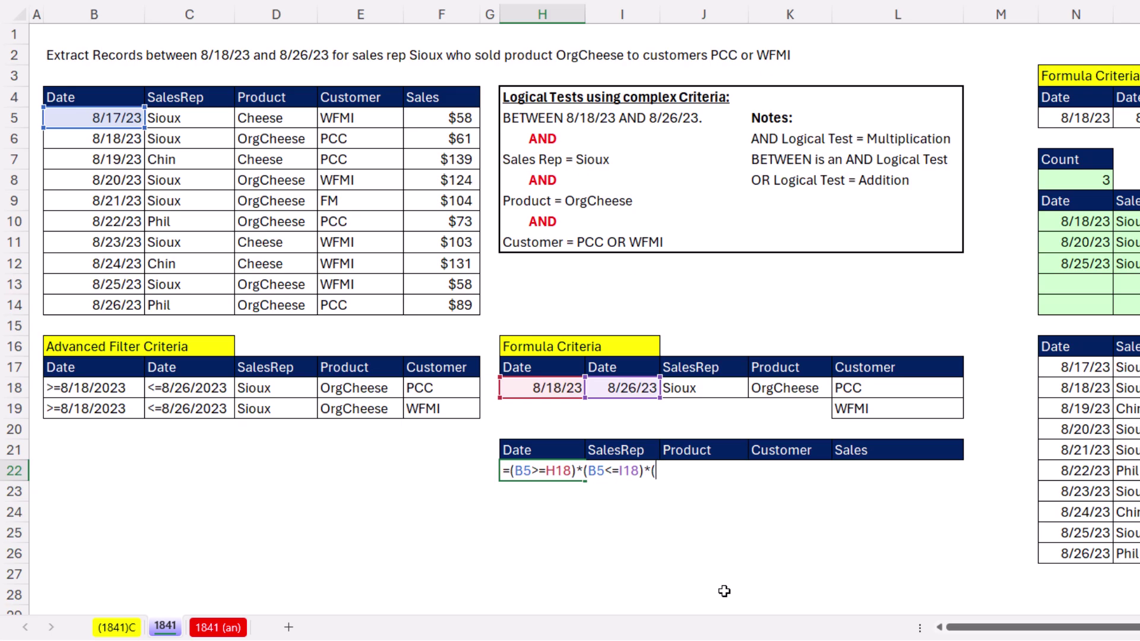
Step: Multiply in the sales rep test C5=J18 and product test D5=K18
click(186, 120)
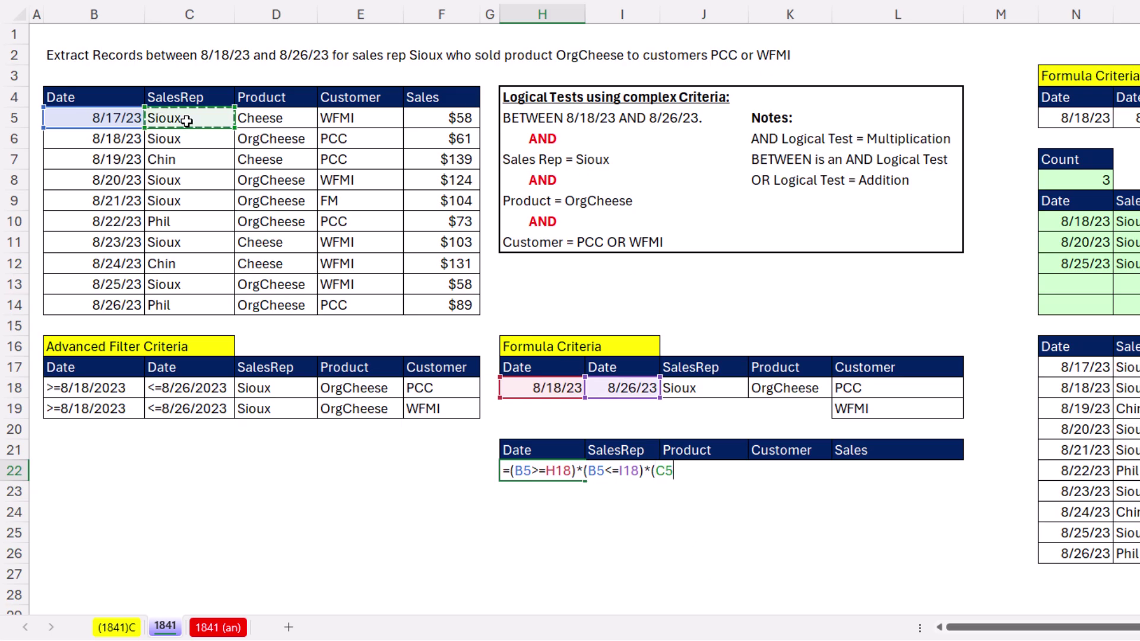
text(=)
click(692, 397)
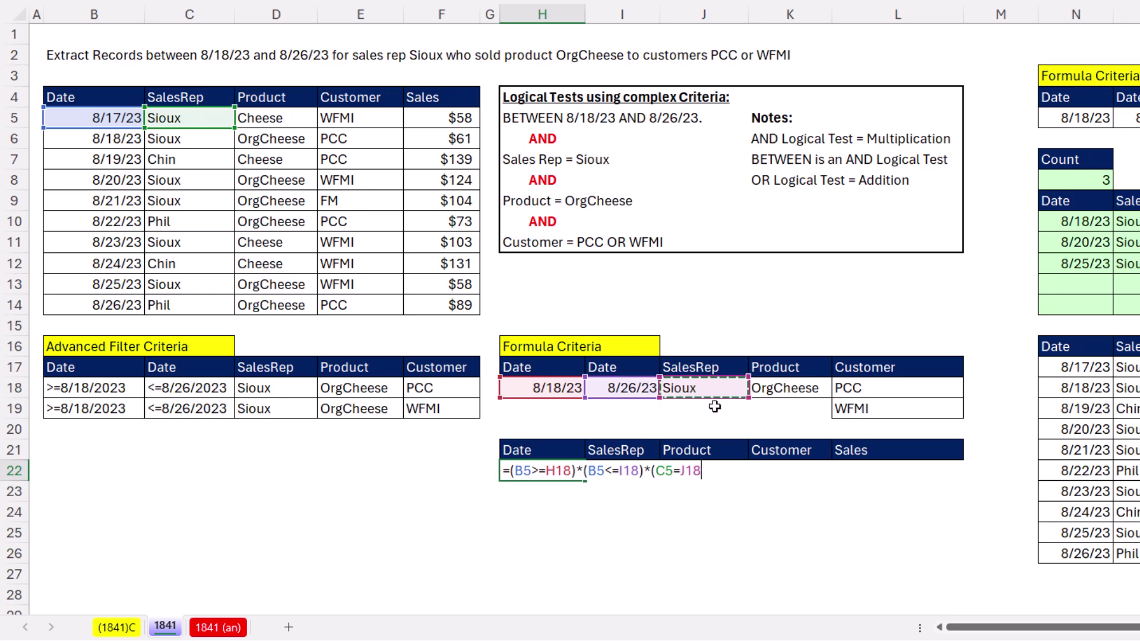
text()*)
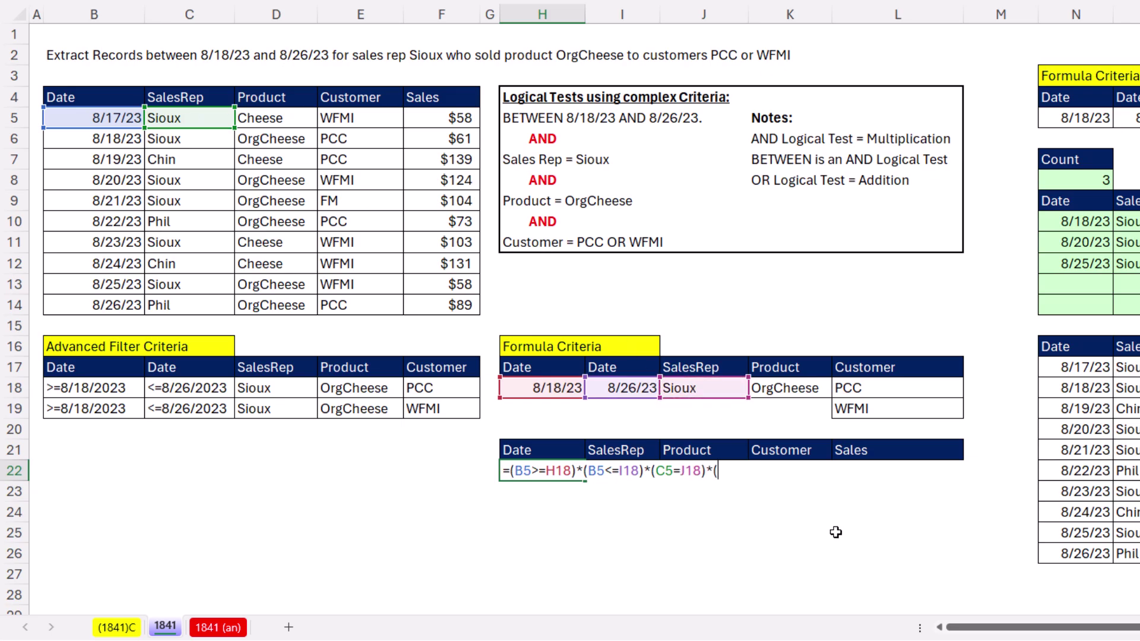
text(()
click(266, 119)
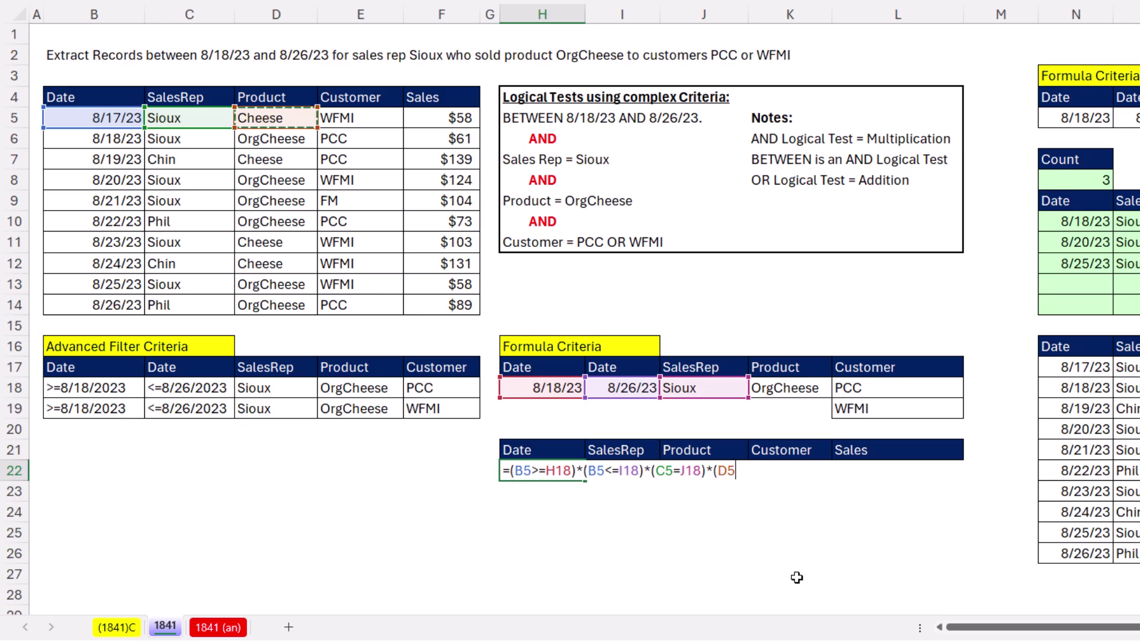
text(=)
click(797, 389)
text()*(()
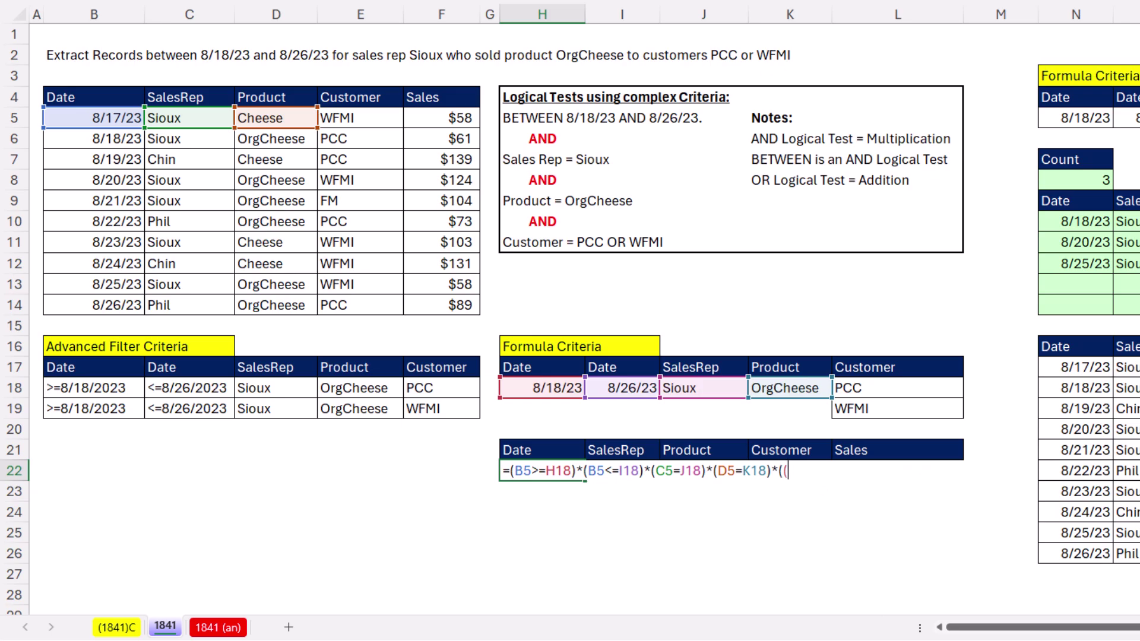
Step: Complete the formula with ((E5=L18)+(E5=L19)) for PCC or WFMI and enter it
click(347, 118)
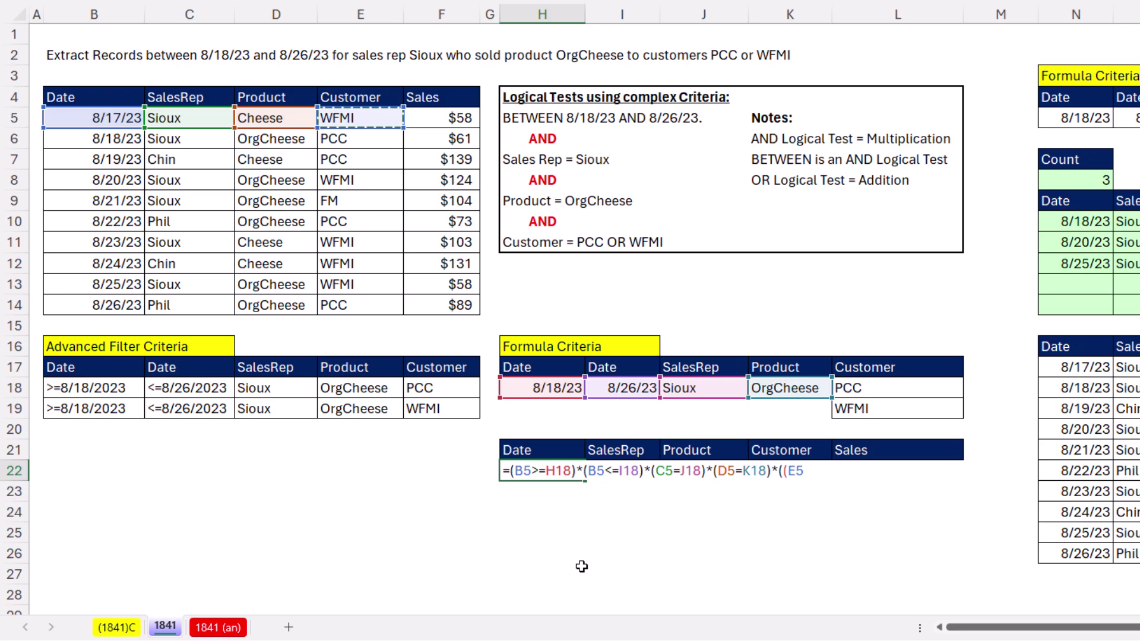
text(=)
click(870, 388)
text())
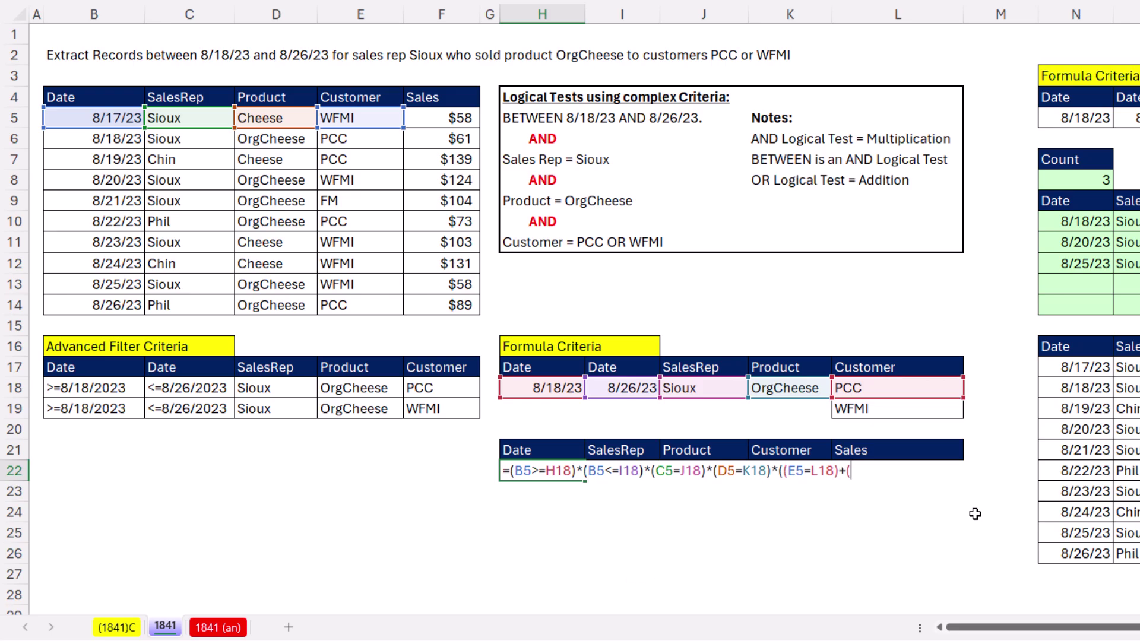
text(+()
click(355, 121)
text(=)
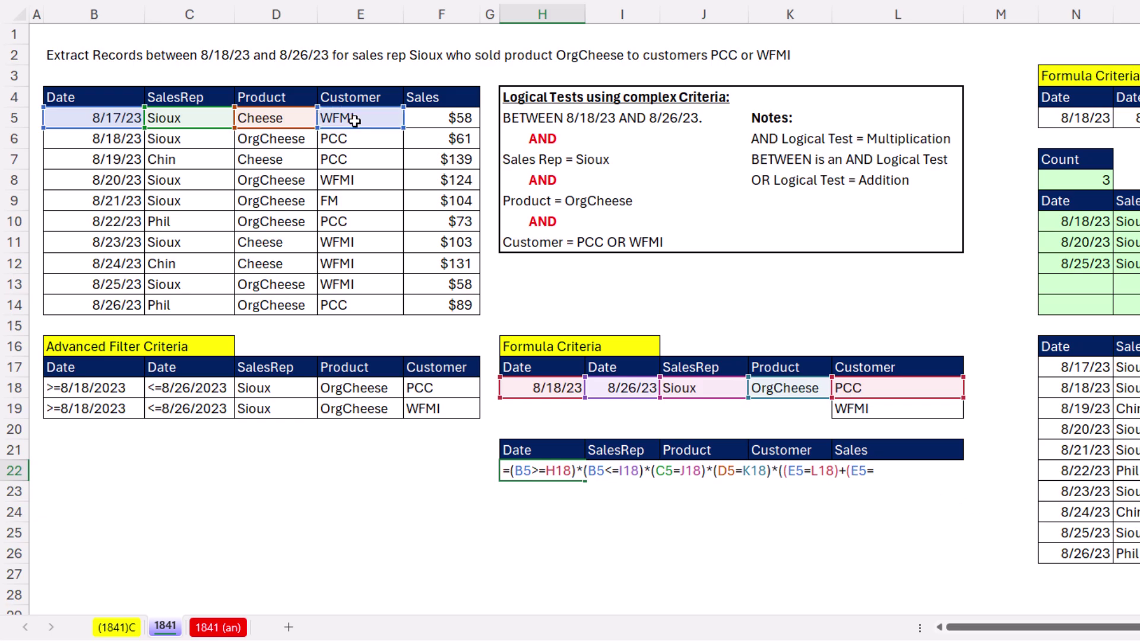
click(869, 413)
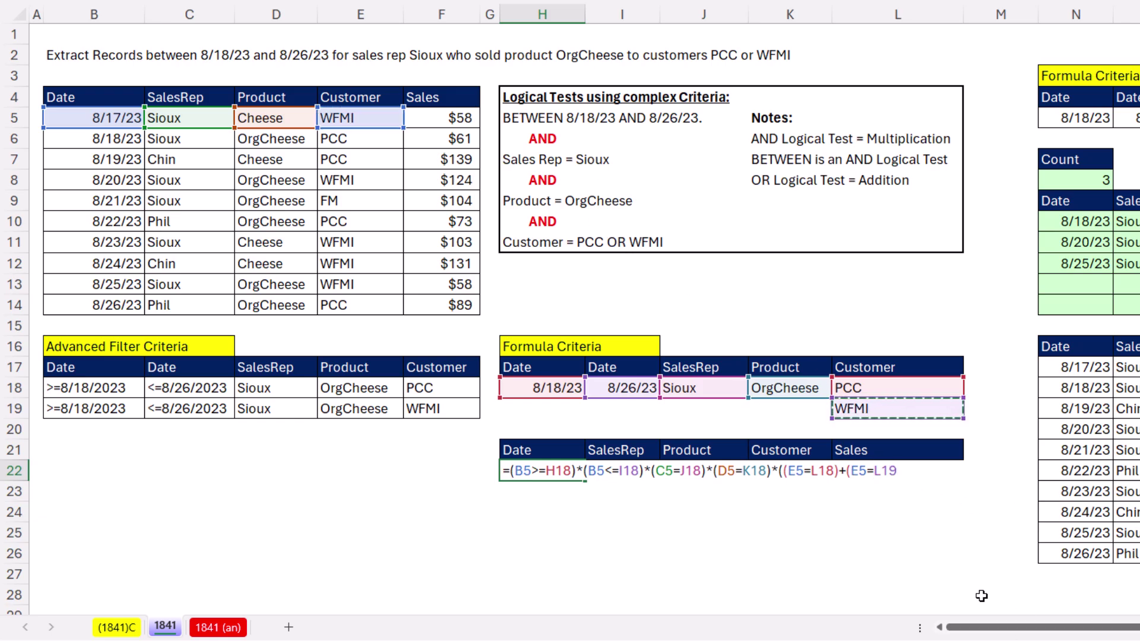
text())
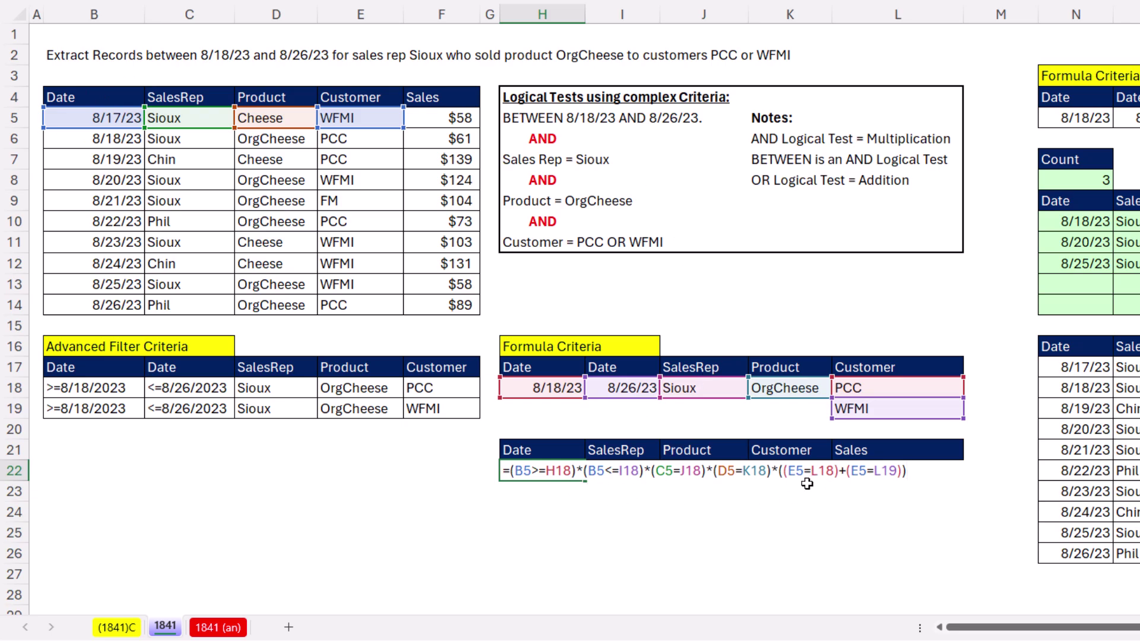
key(ctrl+Return)
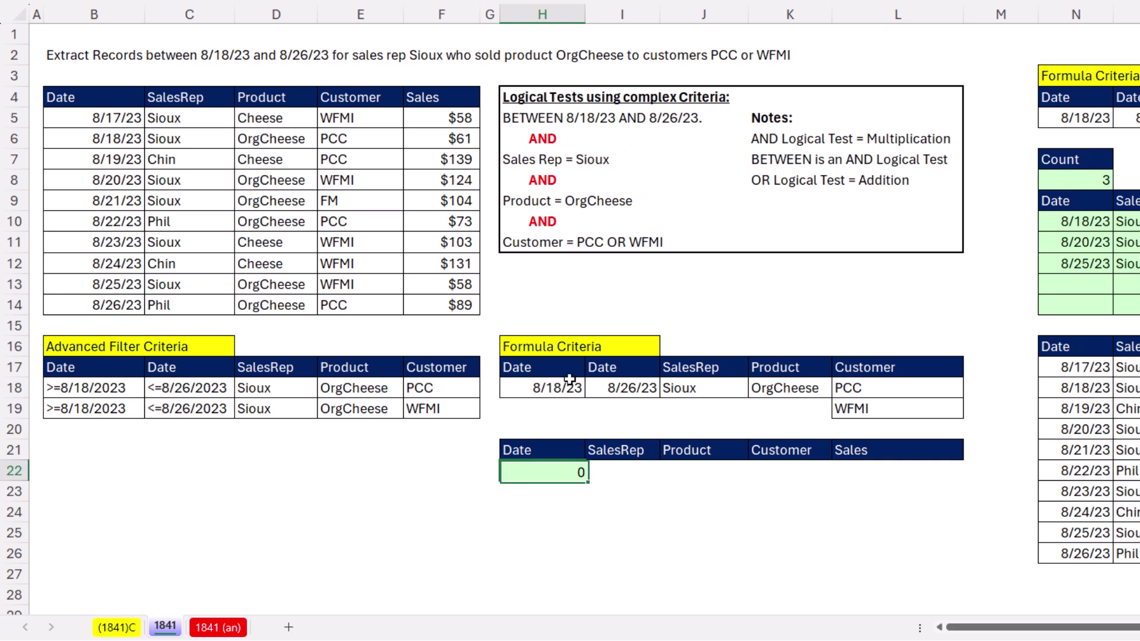
Step: Expand both date references in H22's formula to B5:B14
key(F2)
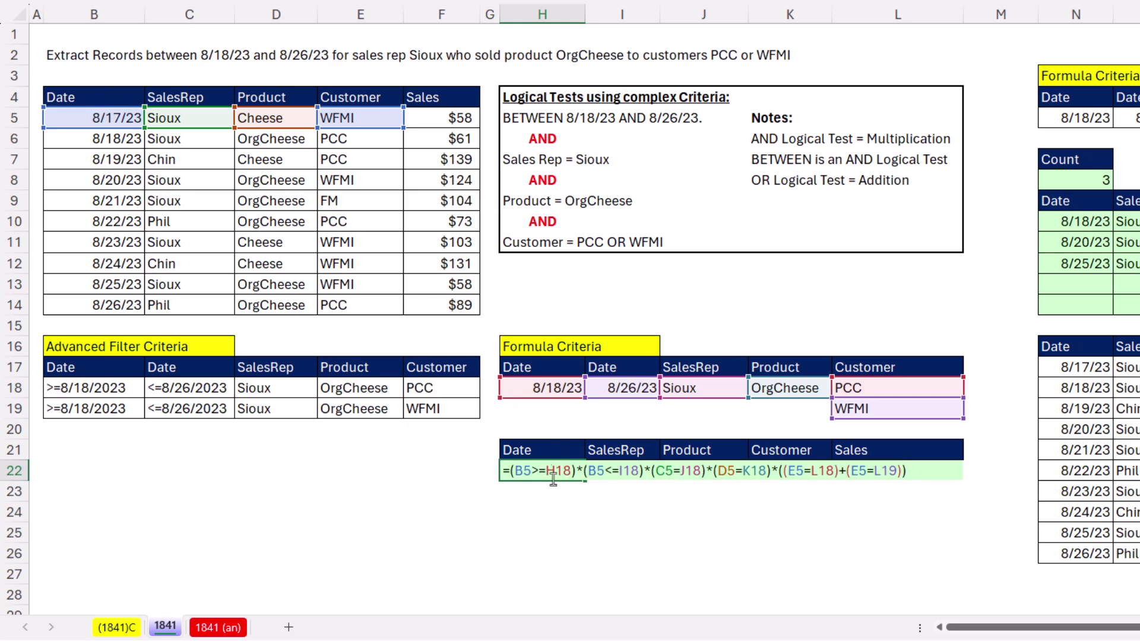
double_click(525, 475)
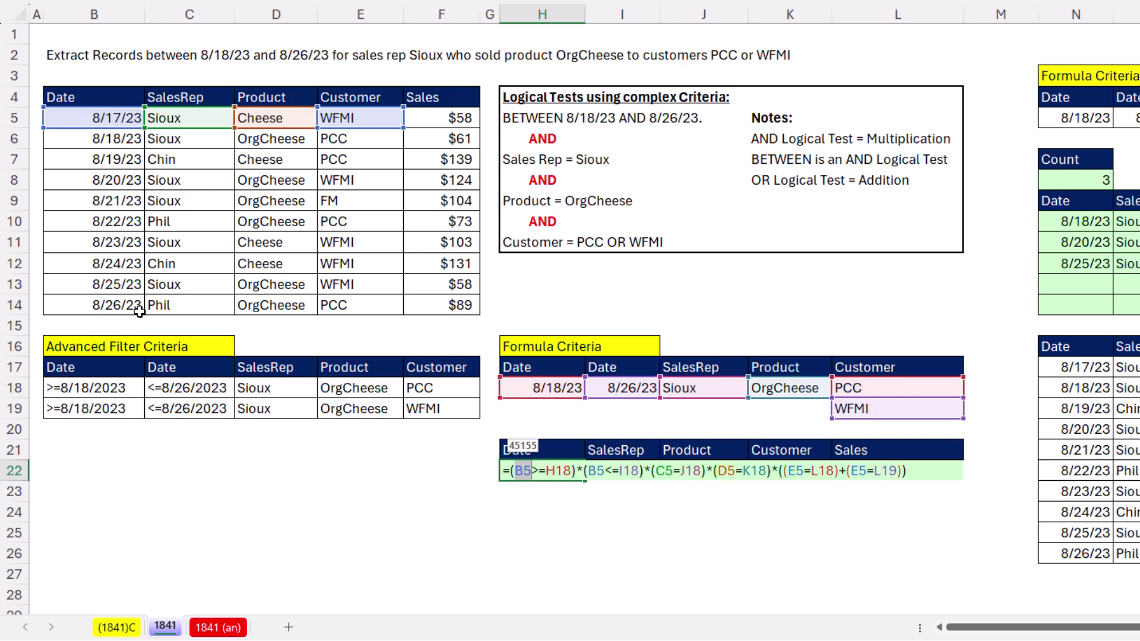
drag(116, 118, 120, 307)
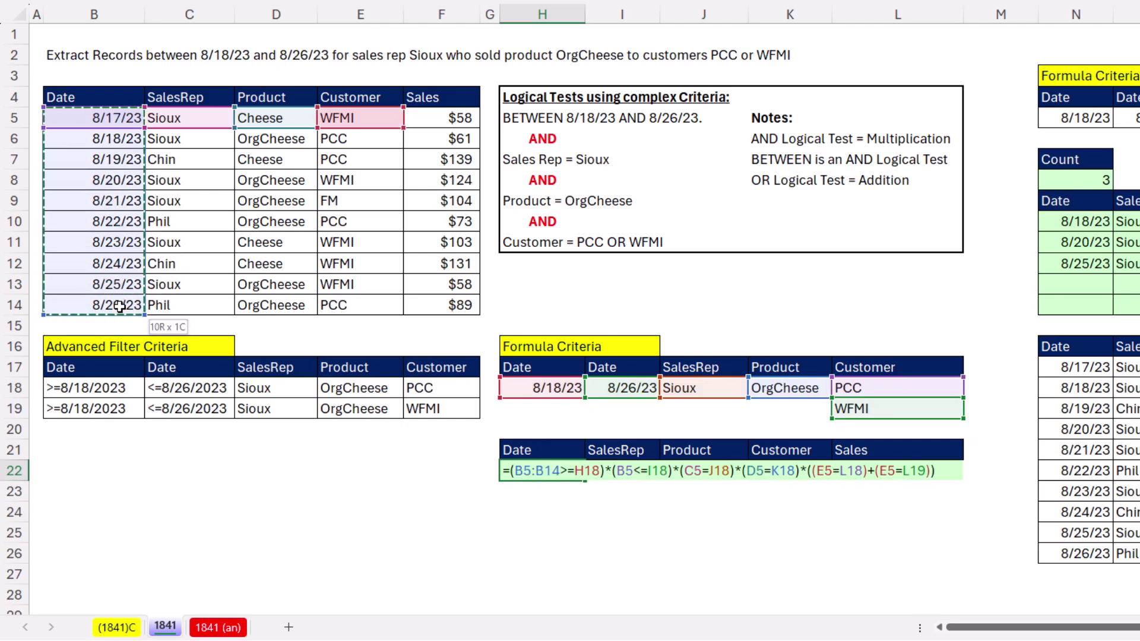
double_click(624, 471)
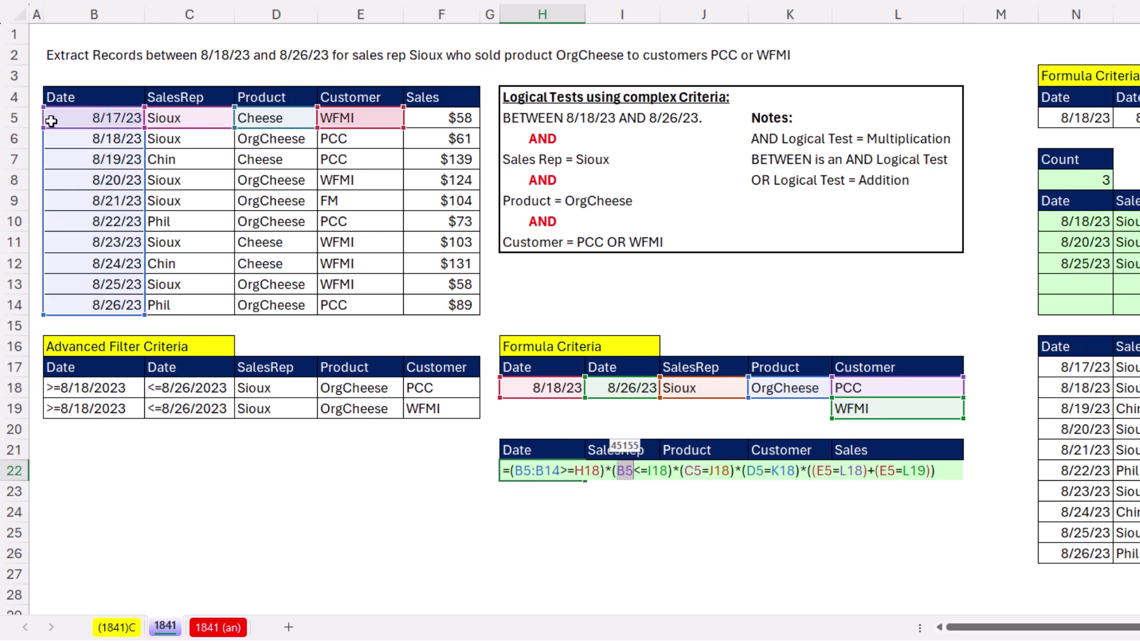
click(76, 122)
drag(77, 123, 89, 306)
Step: Expand the sales rep, product and customer references to C5:C14, D5:D14 and E5:E14
double_click(720, 471)
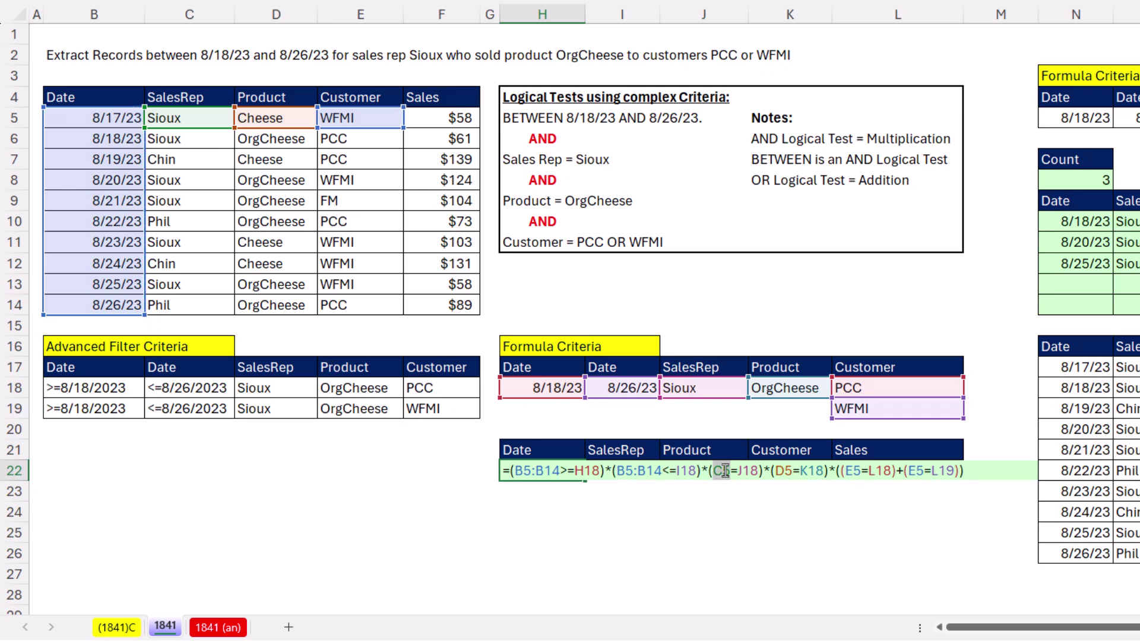
drag(201, 123, 223, 306)
double_click(813, 470)
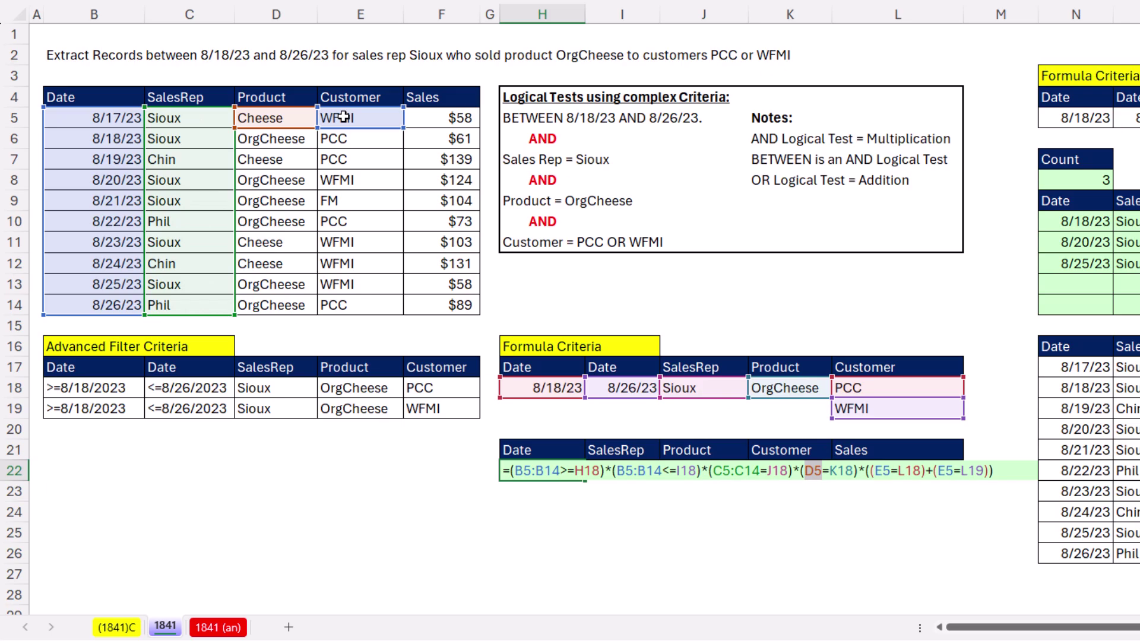
drag(289, 114, 298, 304)
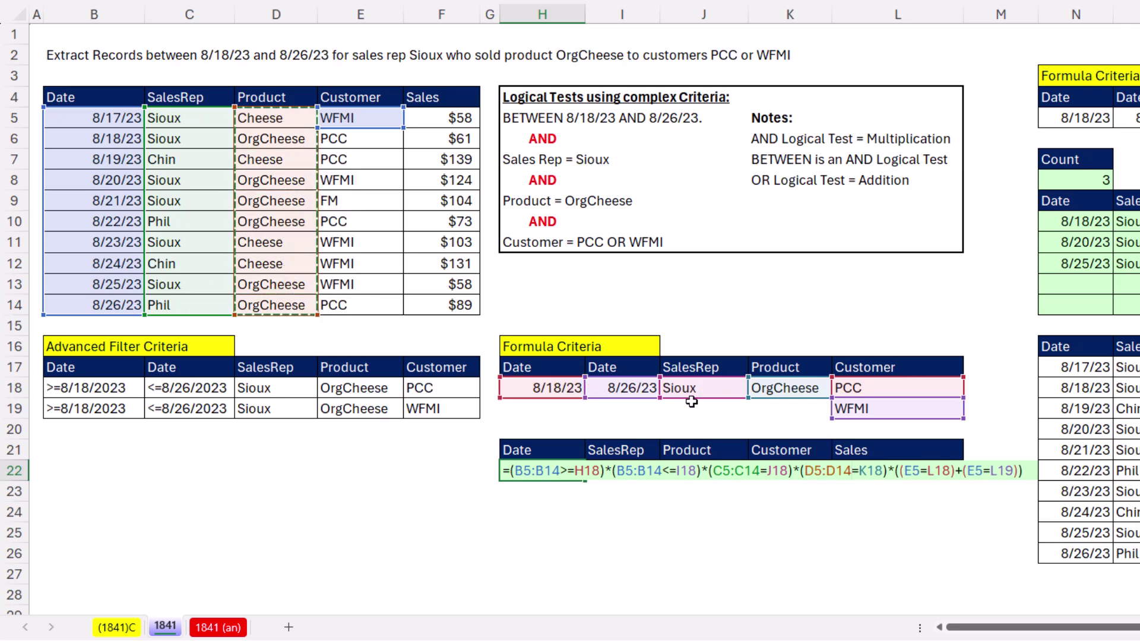
double_click(912, 471)
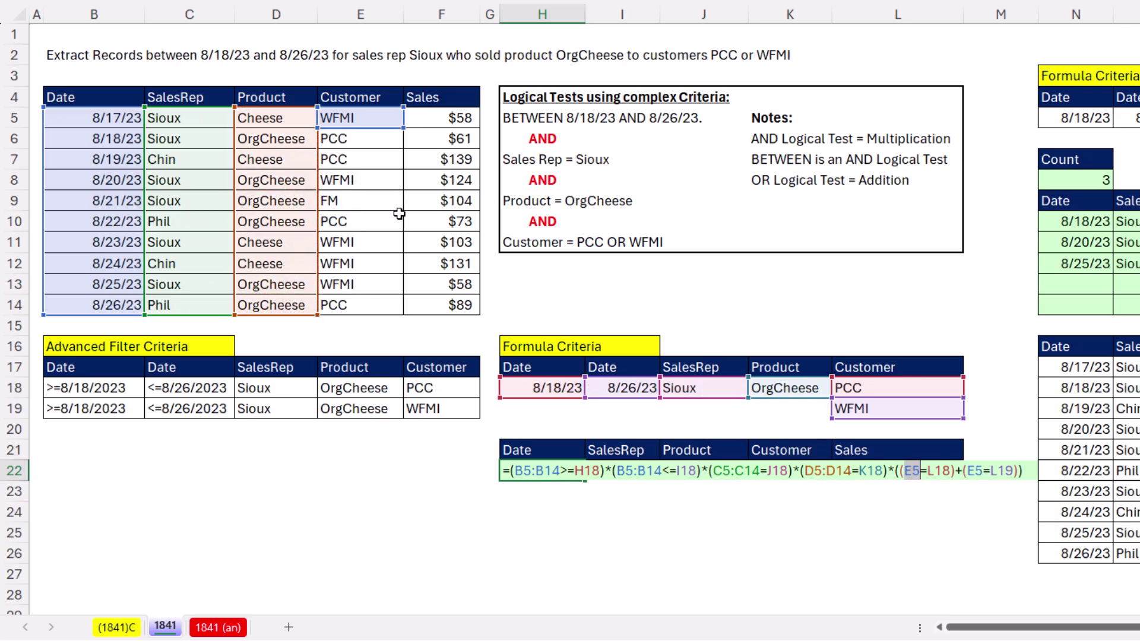
drag(362, 111, 374, 303)
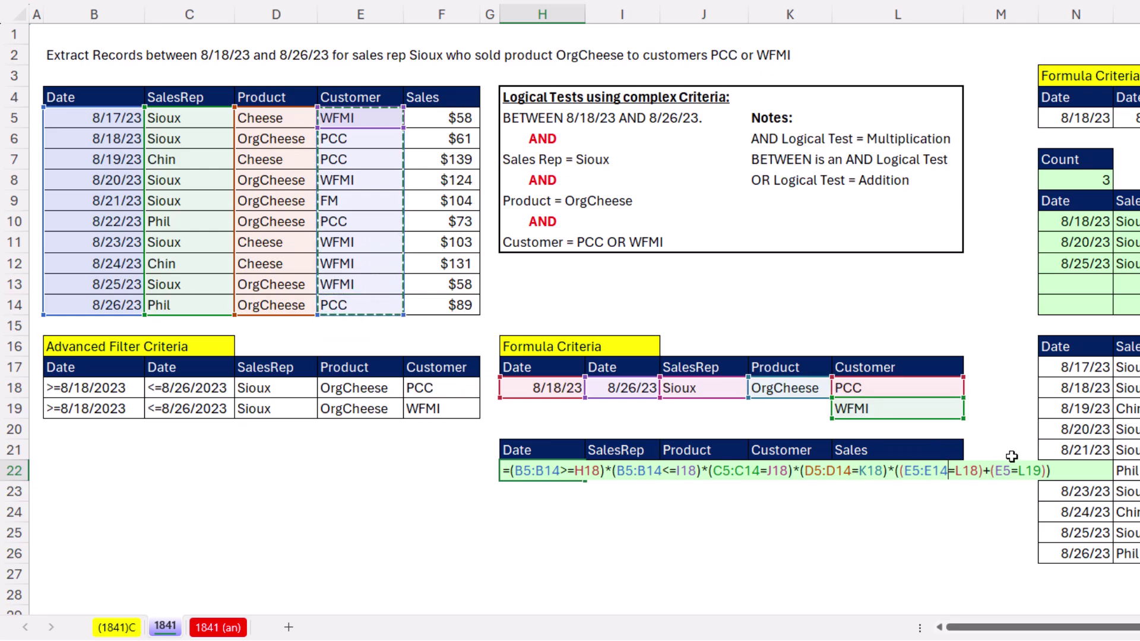
double_click(1003, 471)
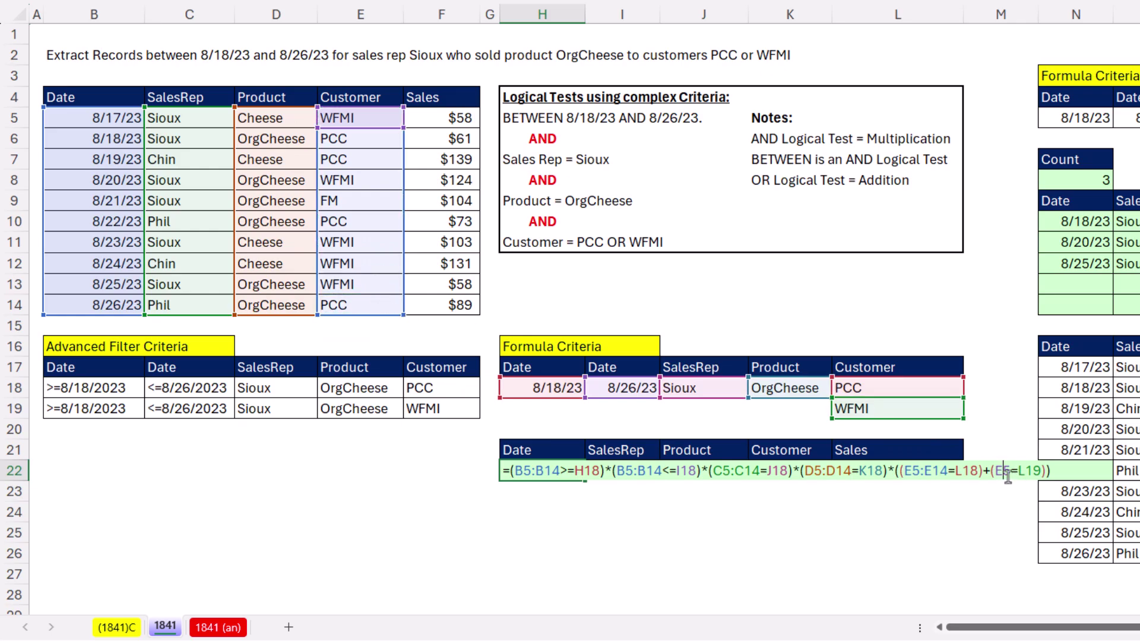
click(364, 116)
drag(361, 162, 371, 303)
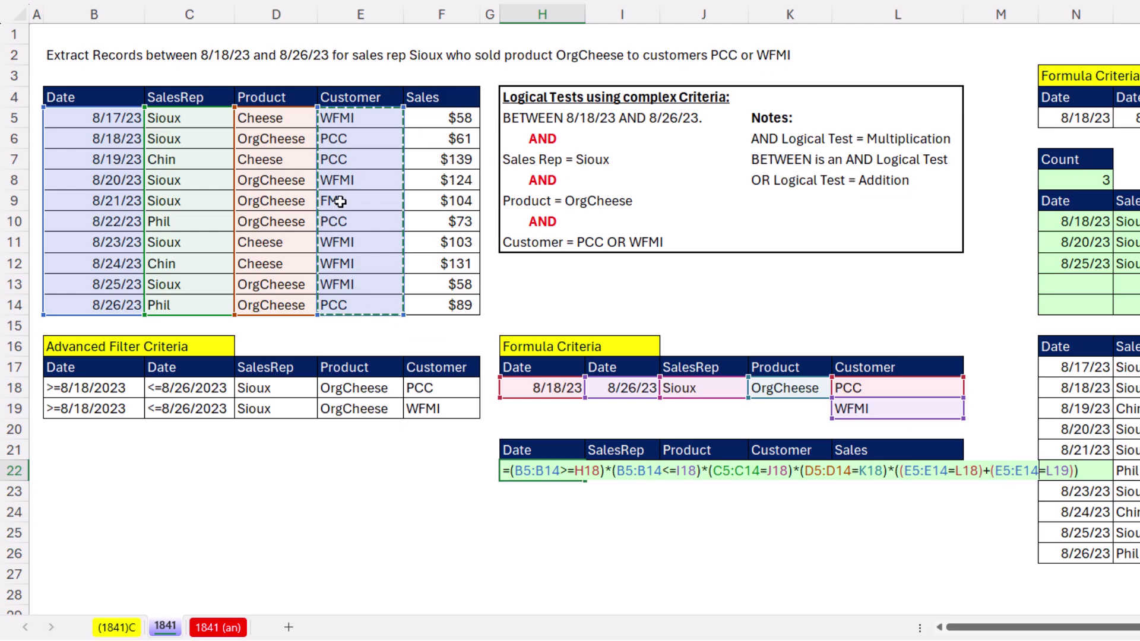
Step: Commit the formula and check the 0/1 flags spilled down H22:H31
key(Return)
scroll(598, 225, down, 4)
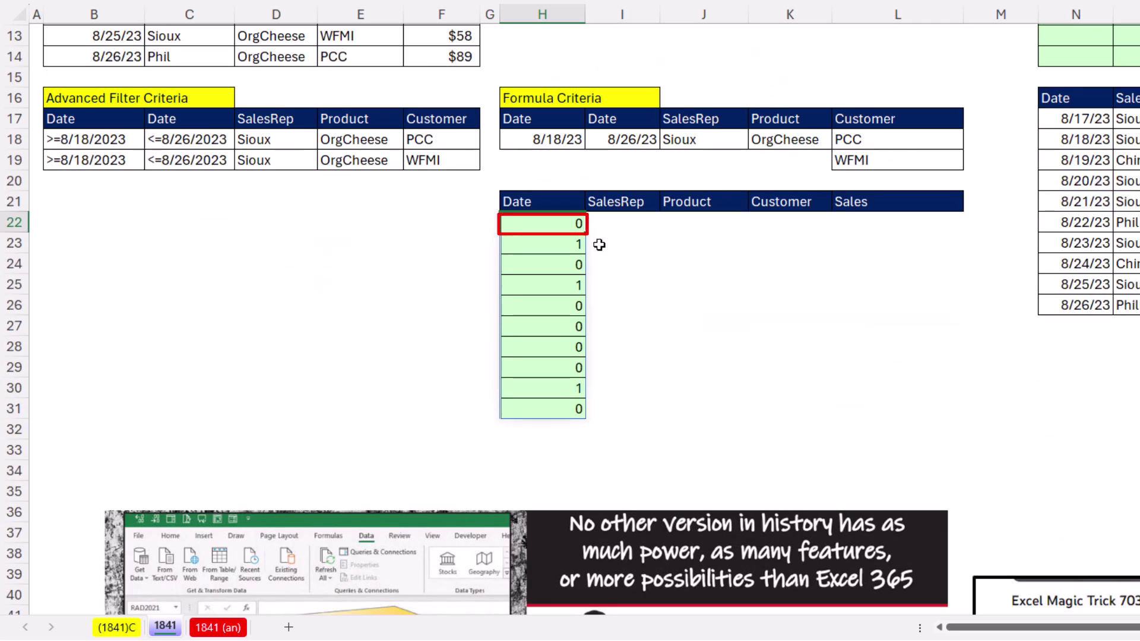
scroll(254, 358, up, 4)
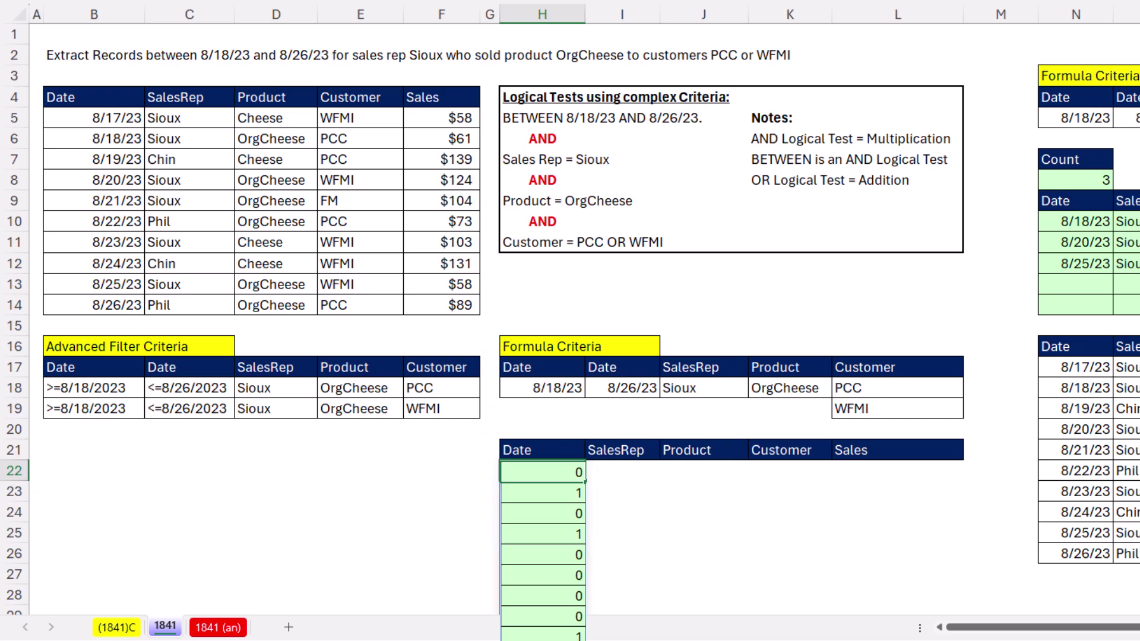
scroll(572, 438, down, 2)
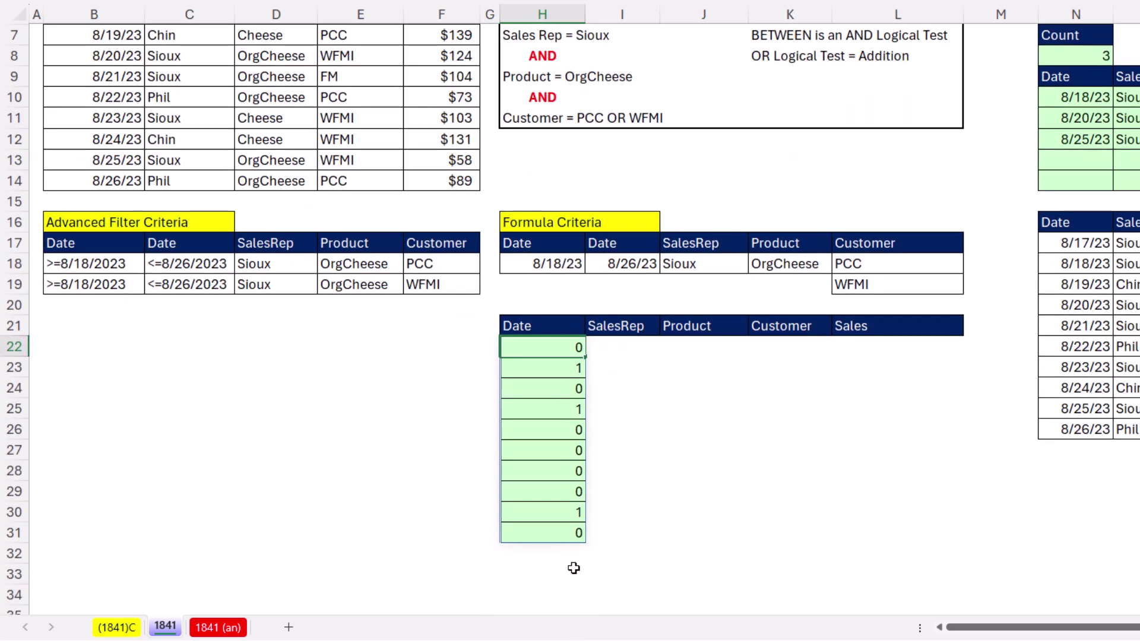
scroll(419, 194, up, 2)
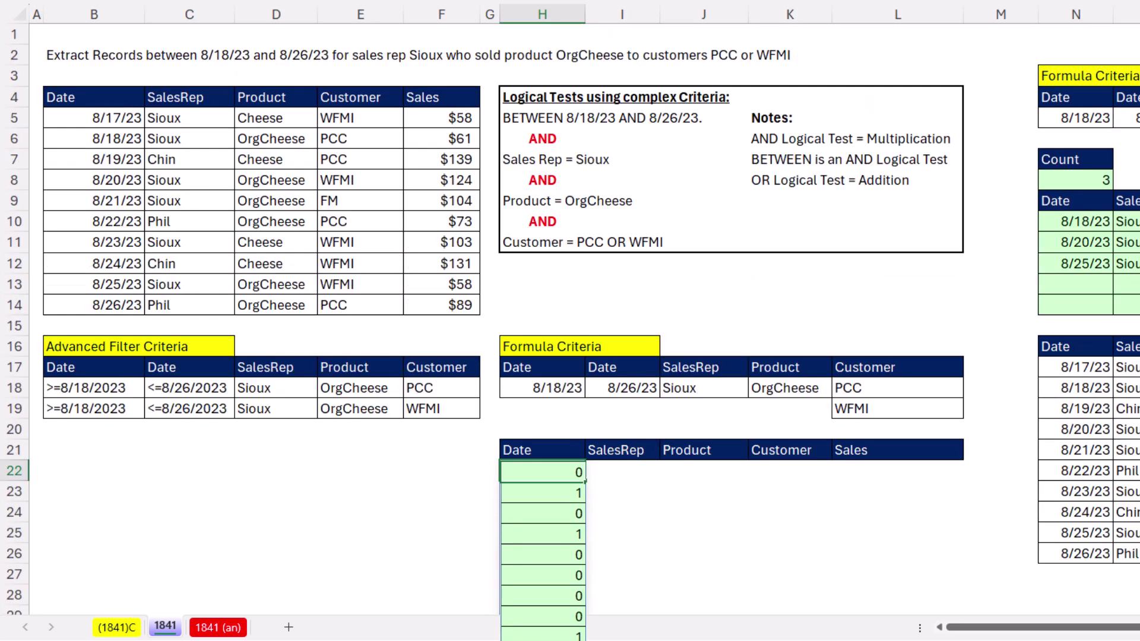
Step: Wrap the criteria in FILTER so H22 returns the matching B5:F14 records
double_click(516, 471)
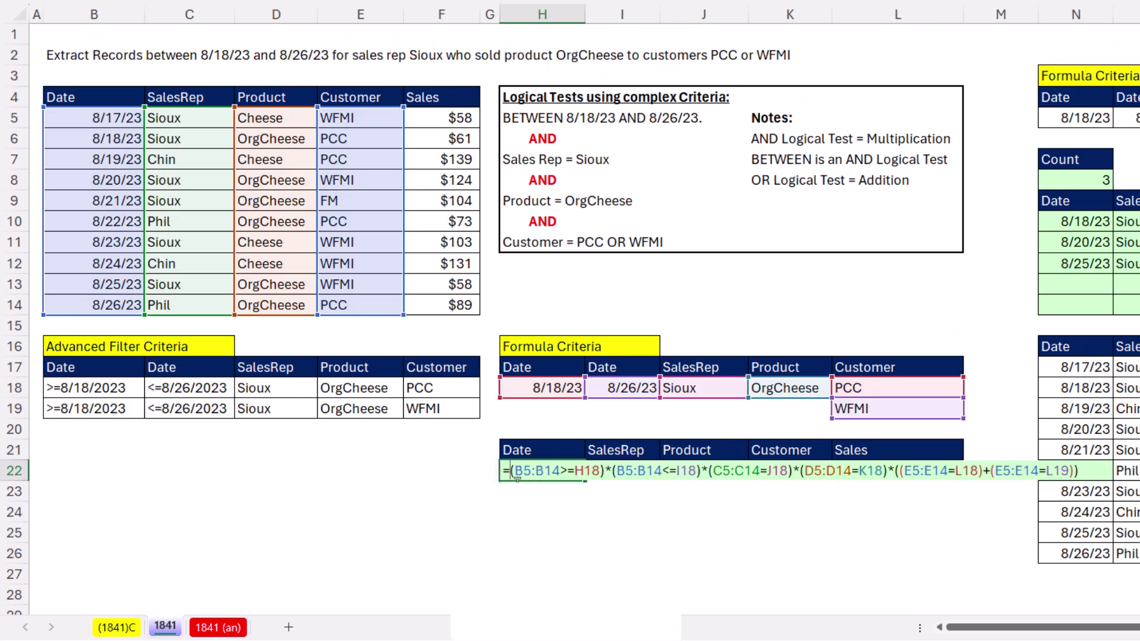
text(FILTE)
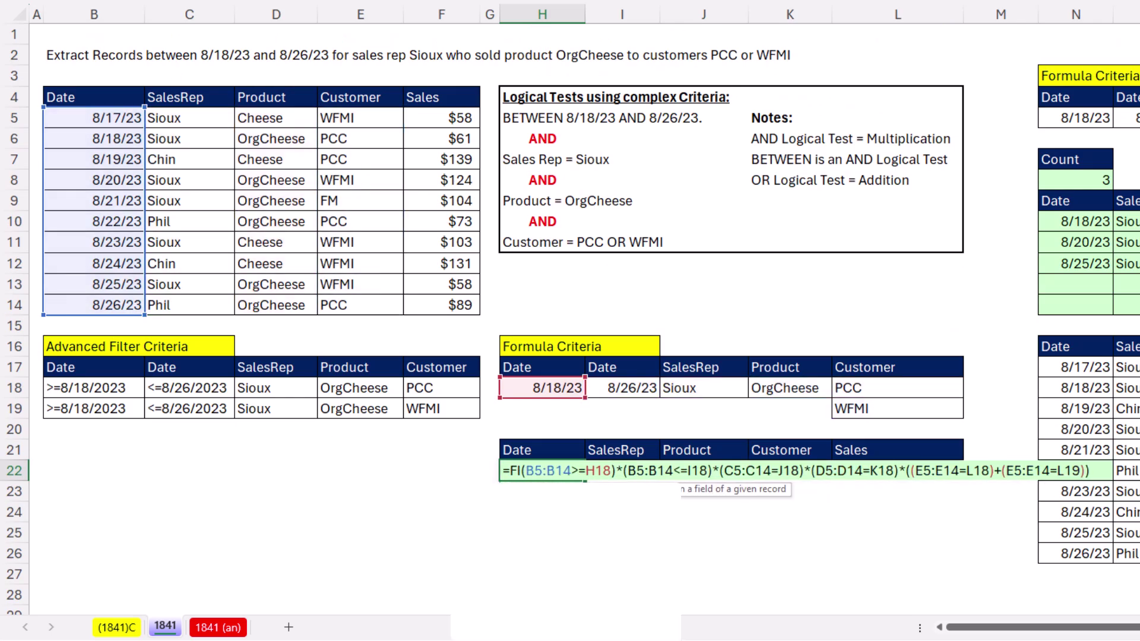
text(R()
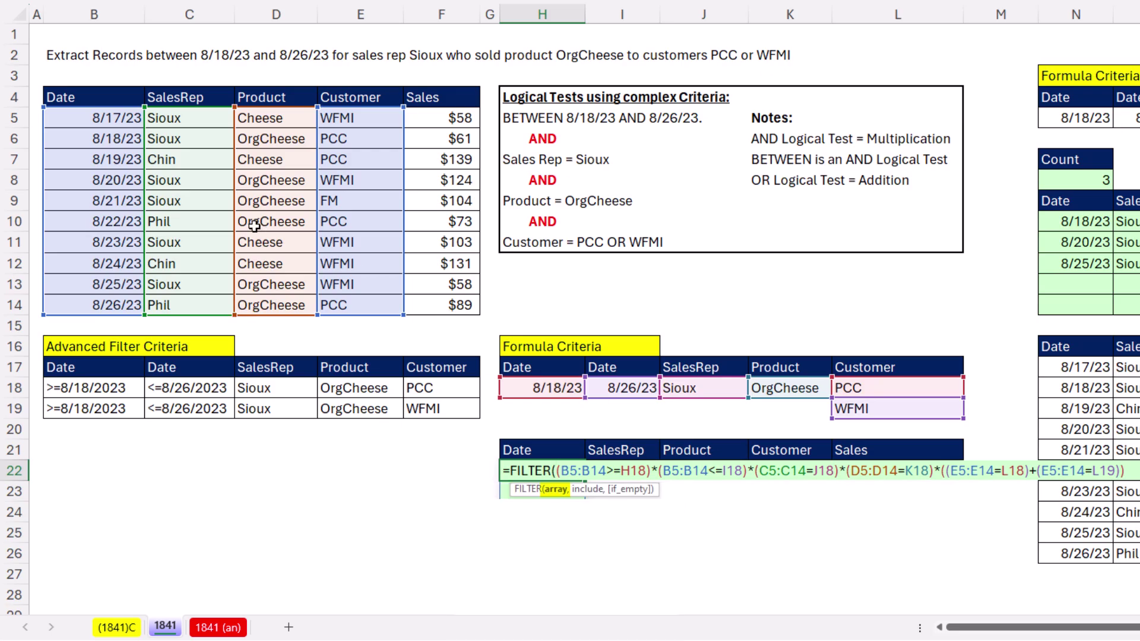
drag(96, 119, 438, 309)
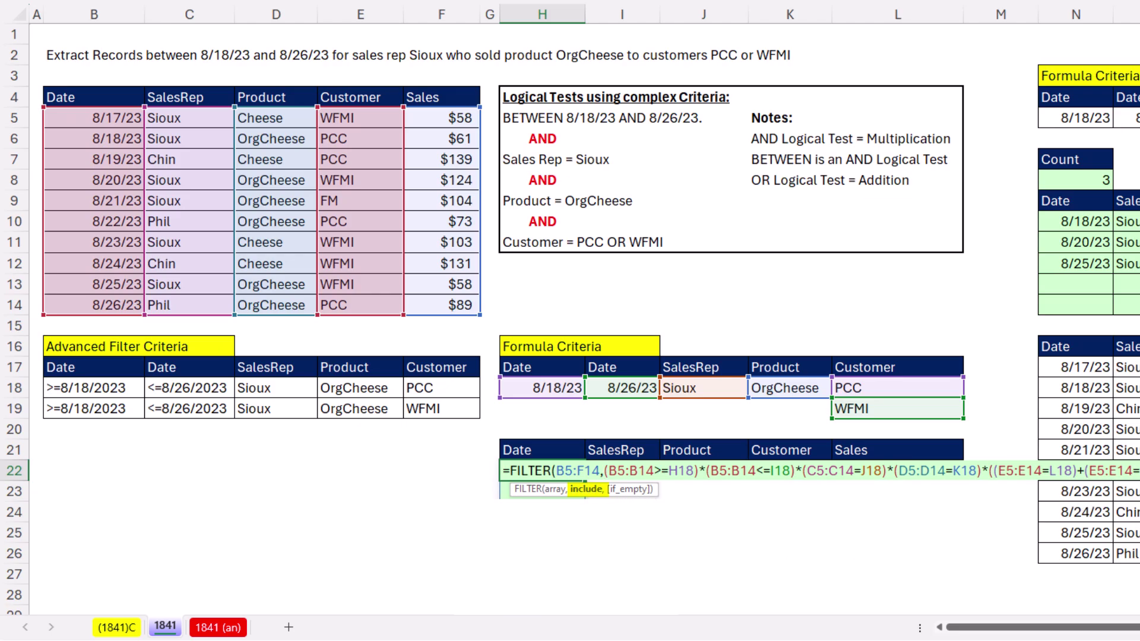
key(ctrl+Return)
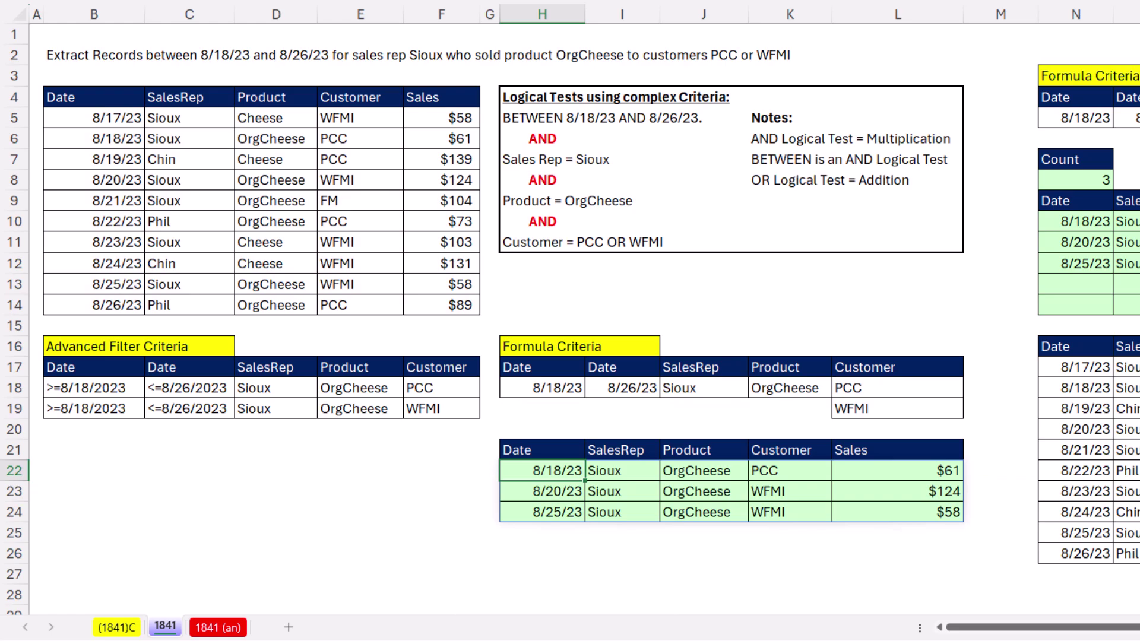
Step: Change the start date in H18 to 8/22/23, then undo it
double_click(547, 390)
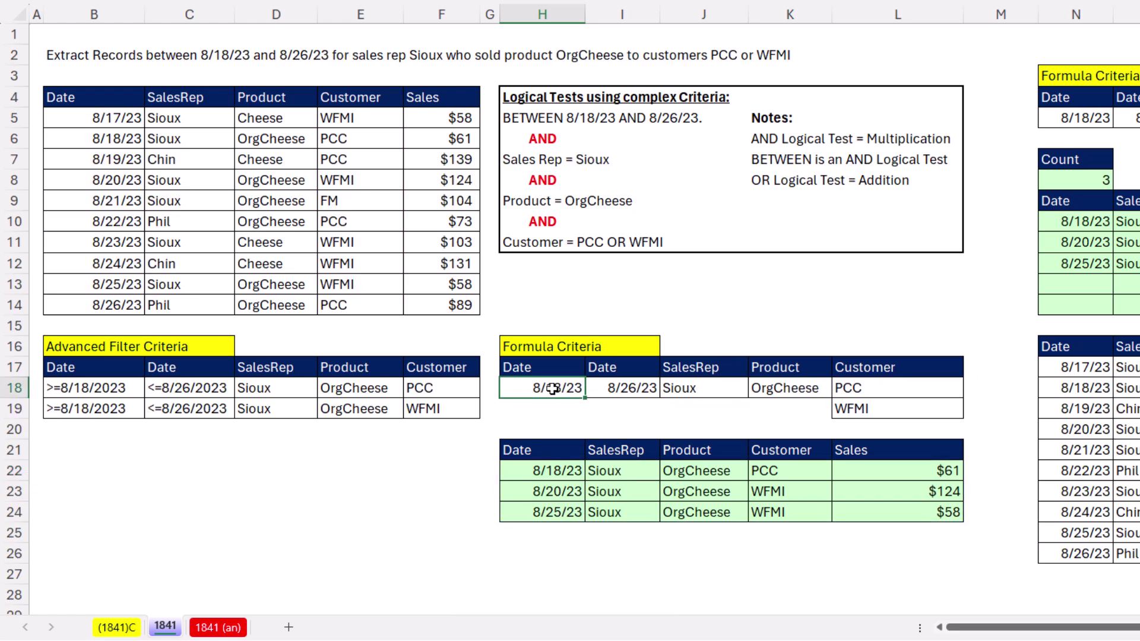
drag(531, 395, 545, 395)
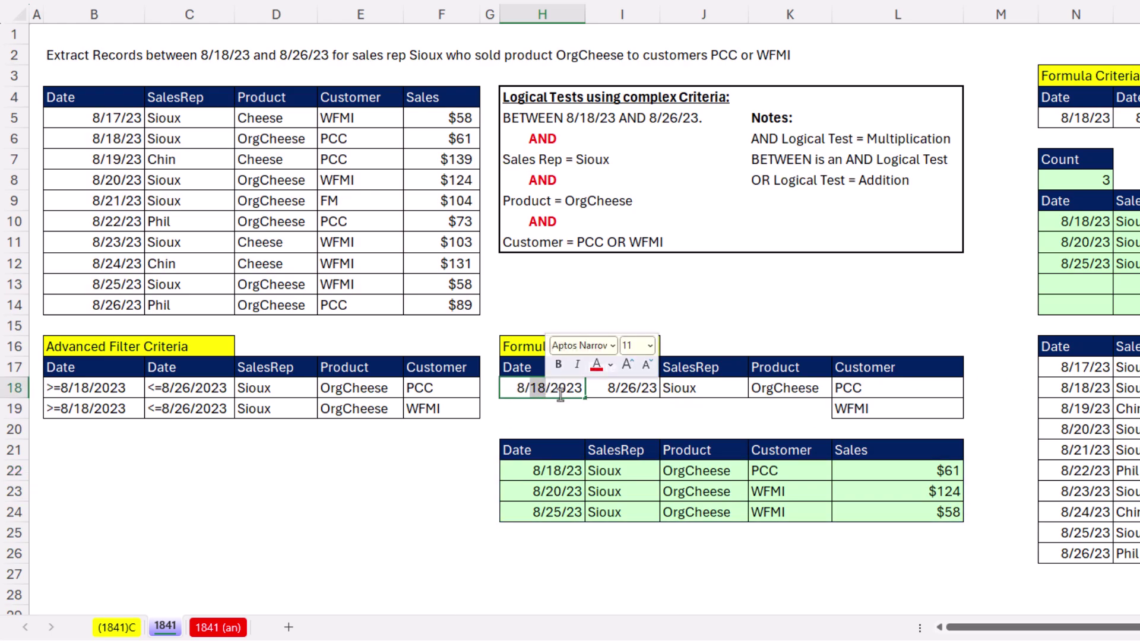
text(22)
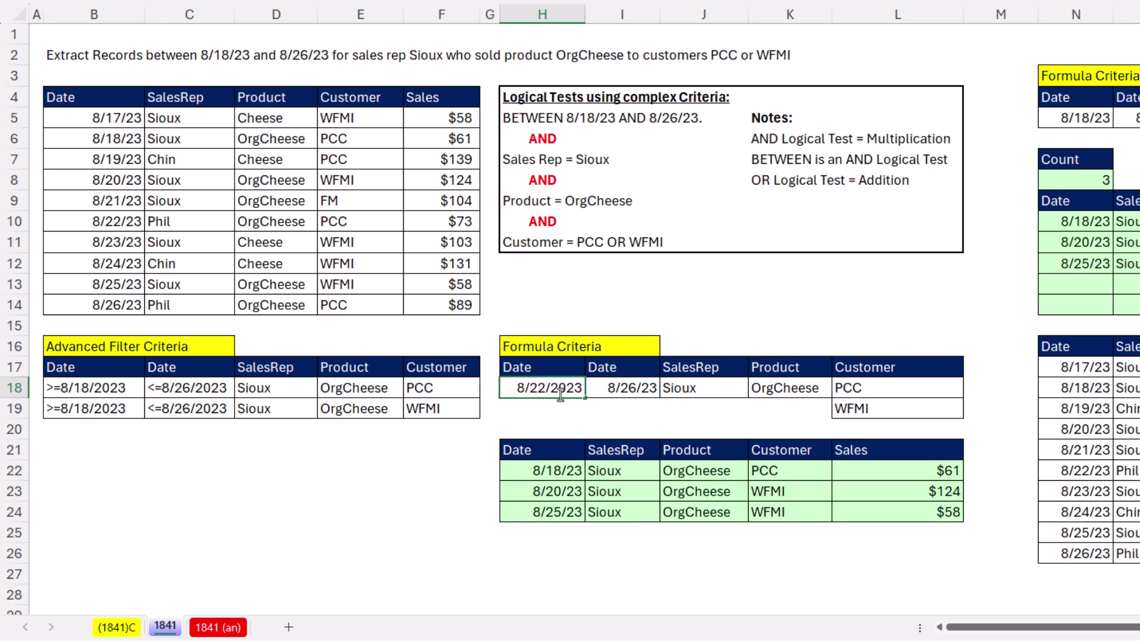
key(ctrl+Return)
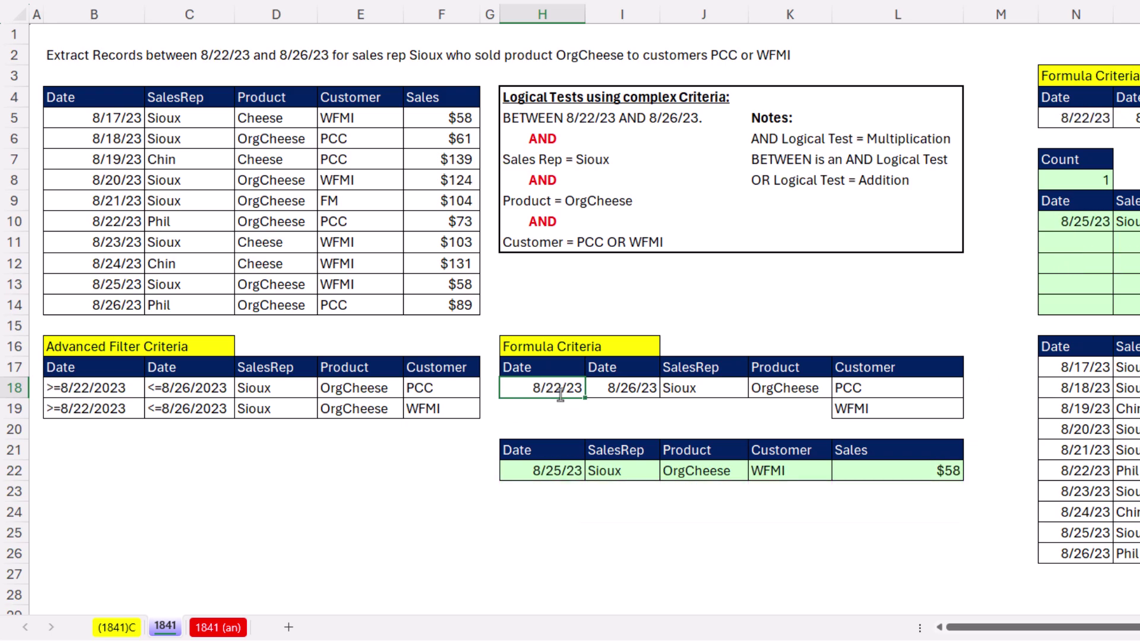
key(ctrl+z)
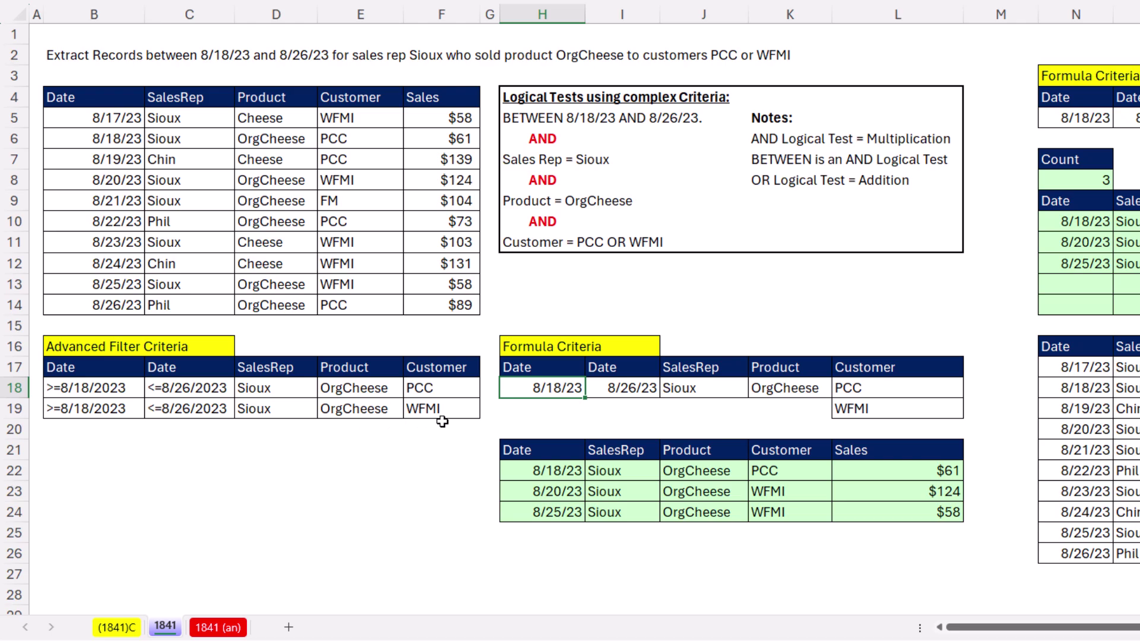
Step: Inspect the Advanced Filter criteria rows, confirming the WFMI customer cell links to =L19
drag(440, 388, 443, 406)
drag(80, 409, 355, 415)
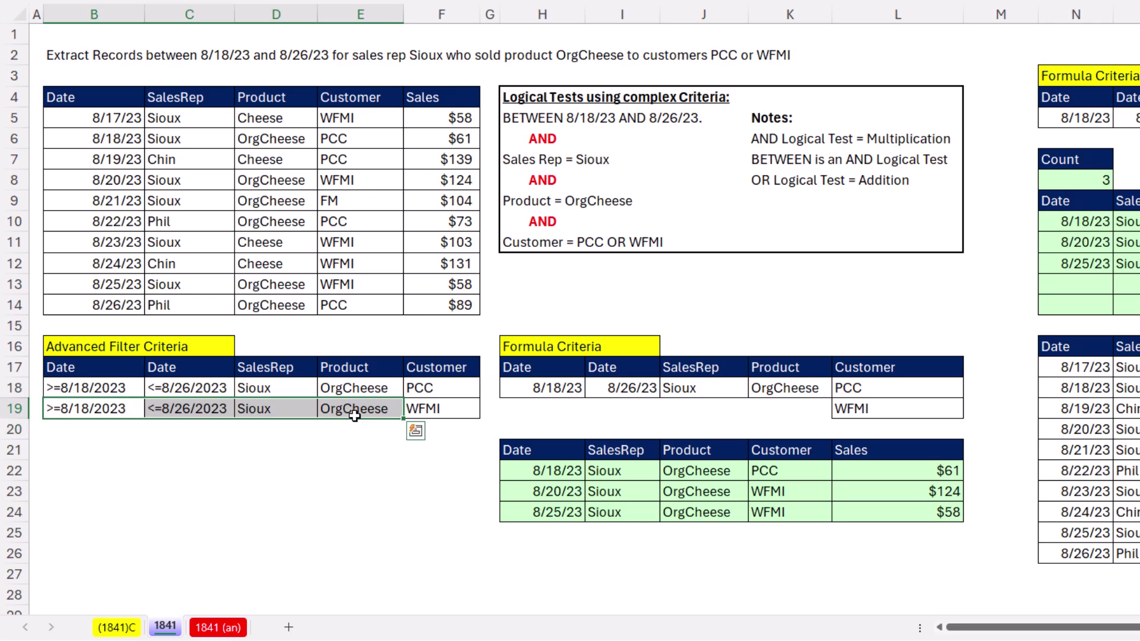
click(431, 408)
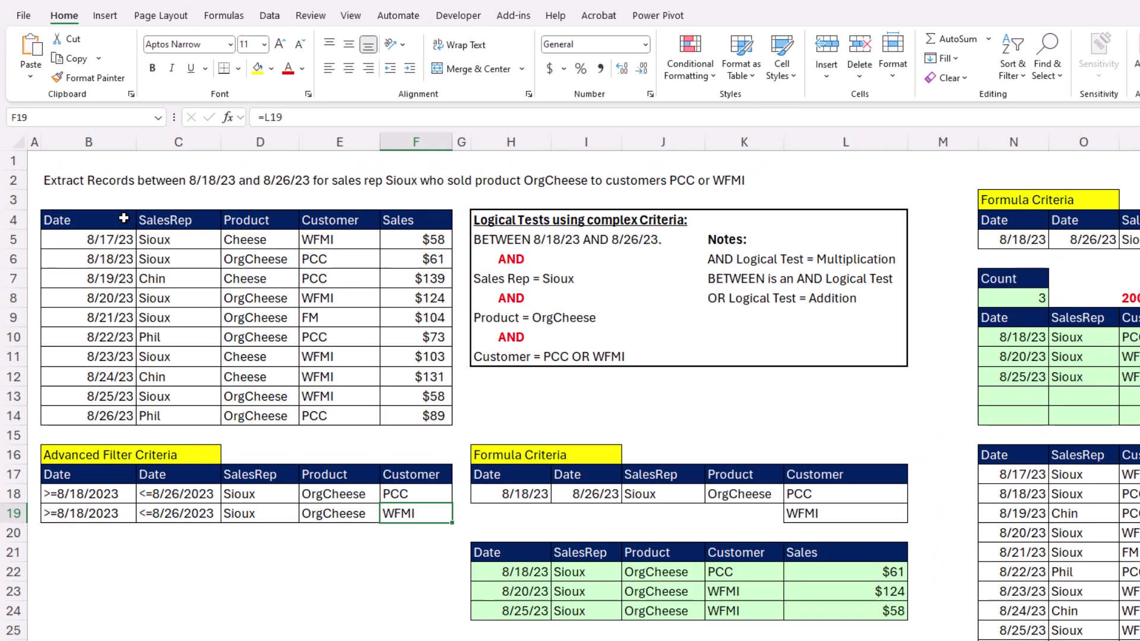
Step: Run Advanced Filter on the sales data with criteria B17:F19, copying results to B22
click(114, 243)
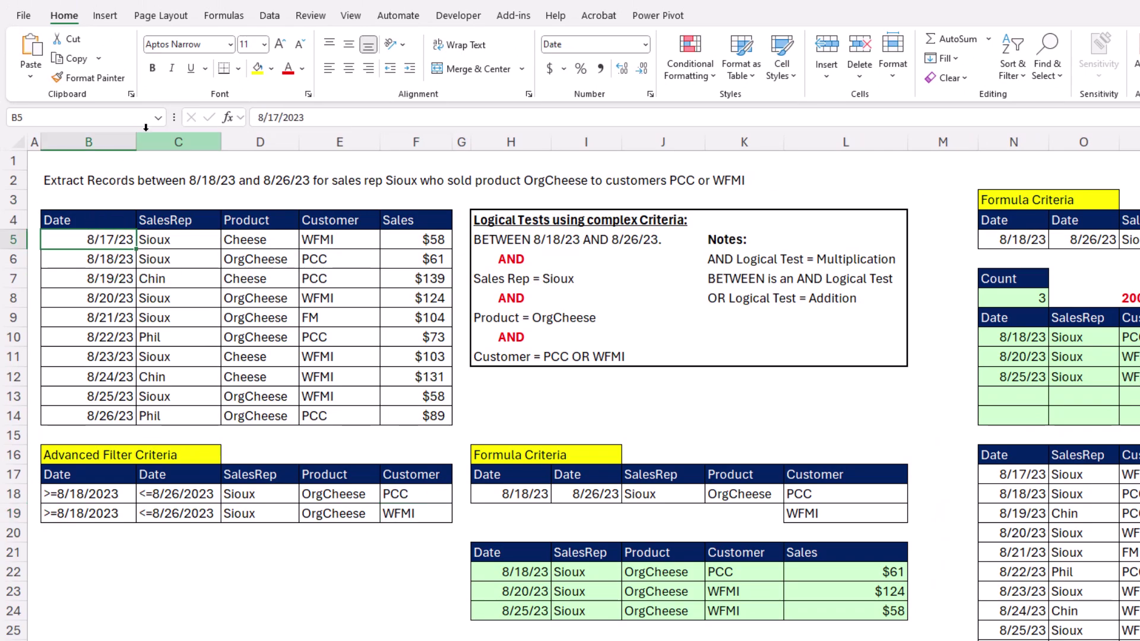
click(269, 18)
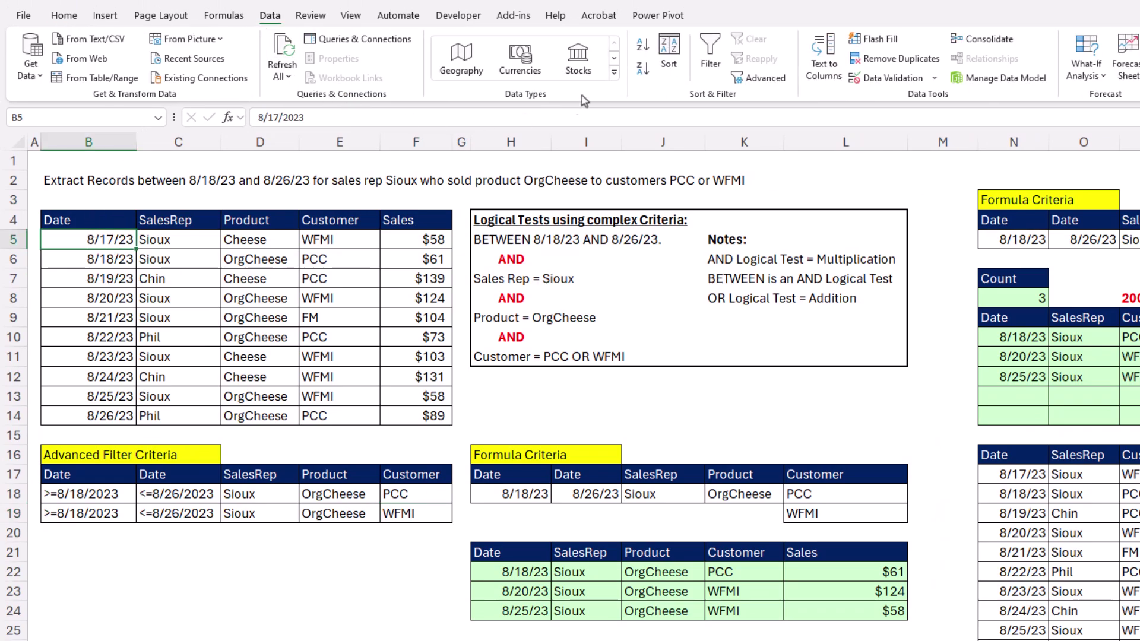
click(772, 83)
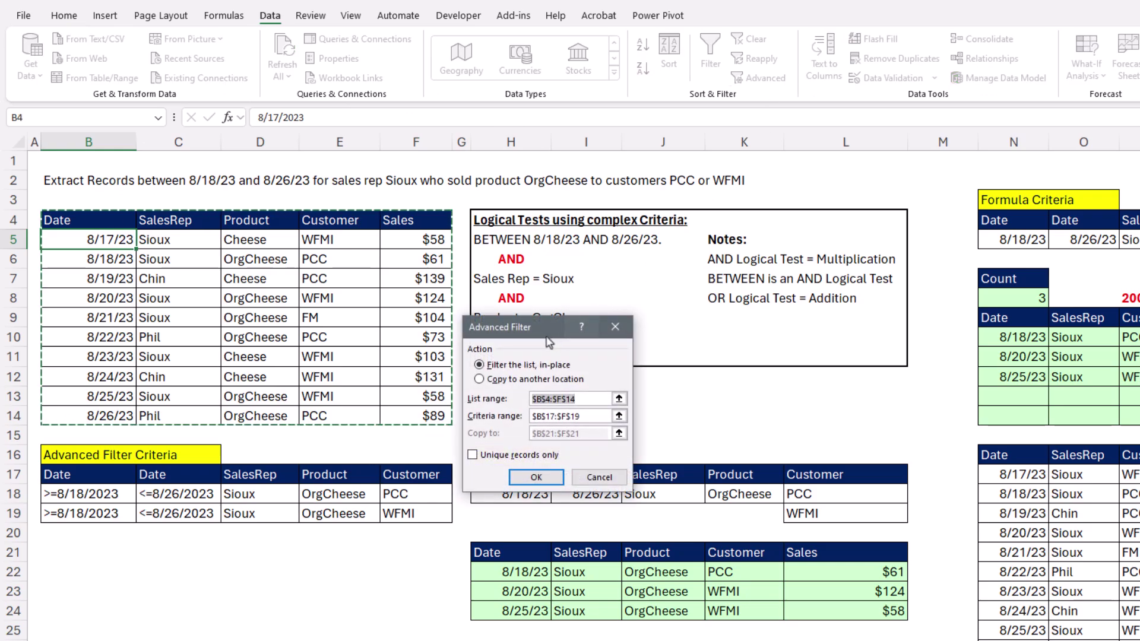
drag(552, 240, 427, 259)
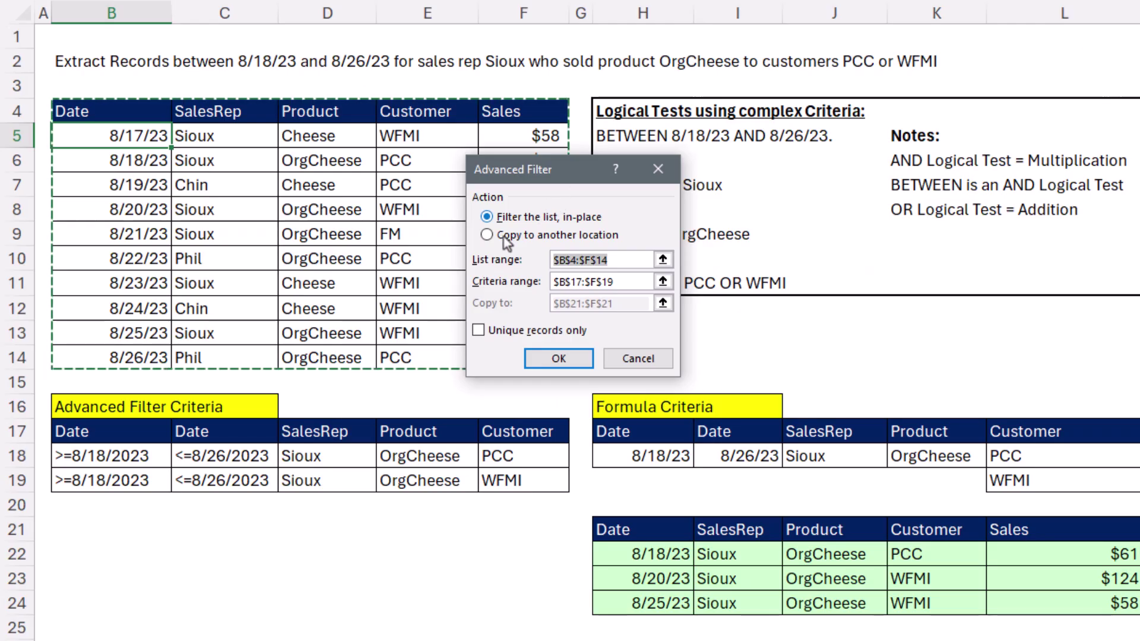
click(502, 237)
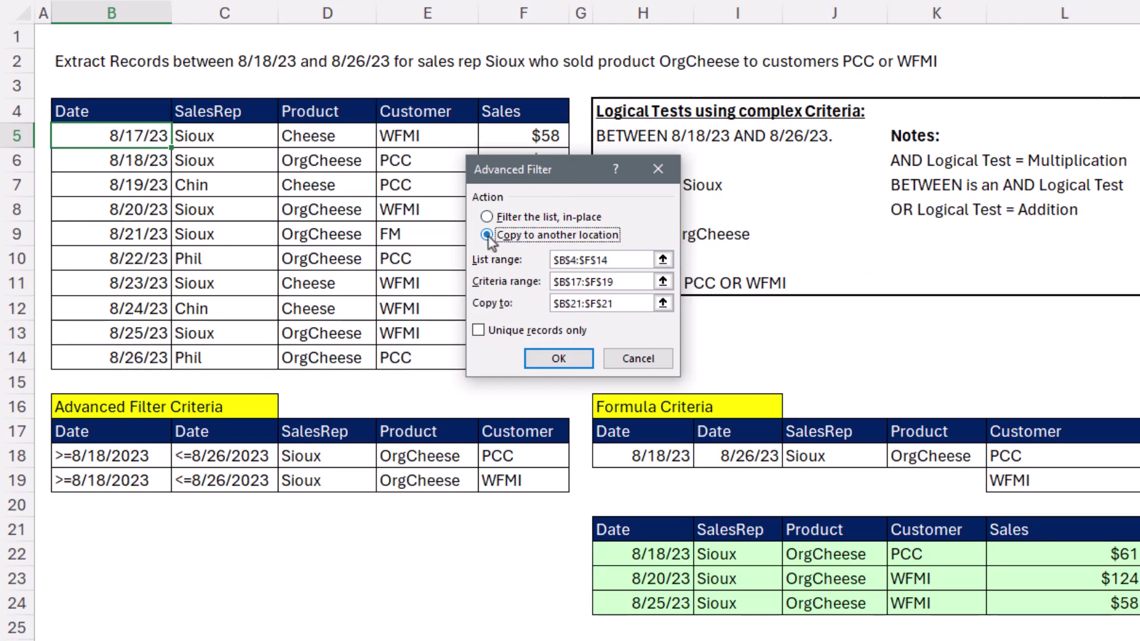
click(622, 281)
key(Delete)
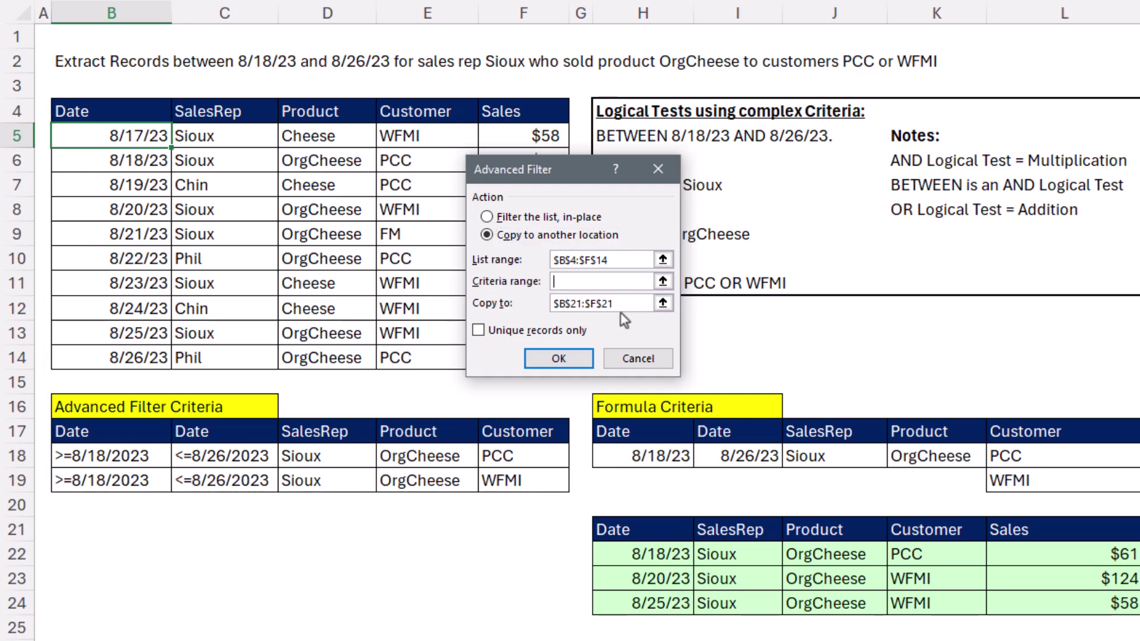
click(624, 303)
key(Delete)
drag(78, 440, 515, 480)
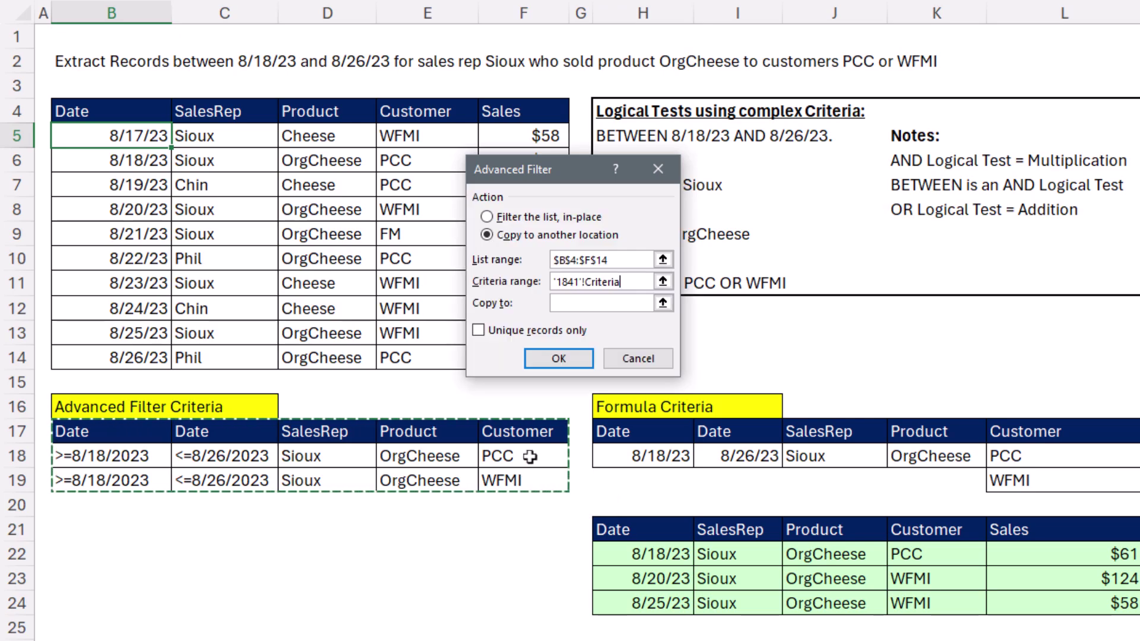
click(567, 303)
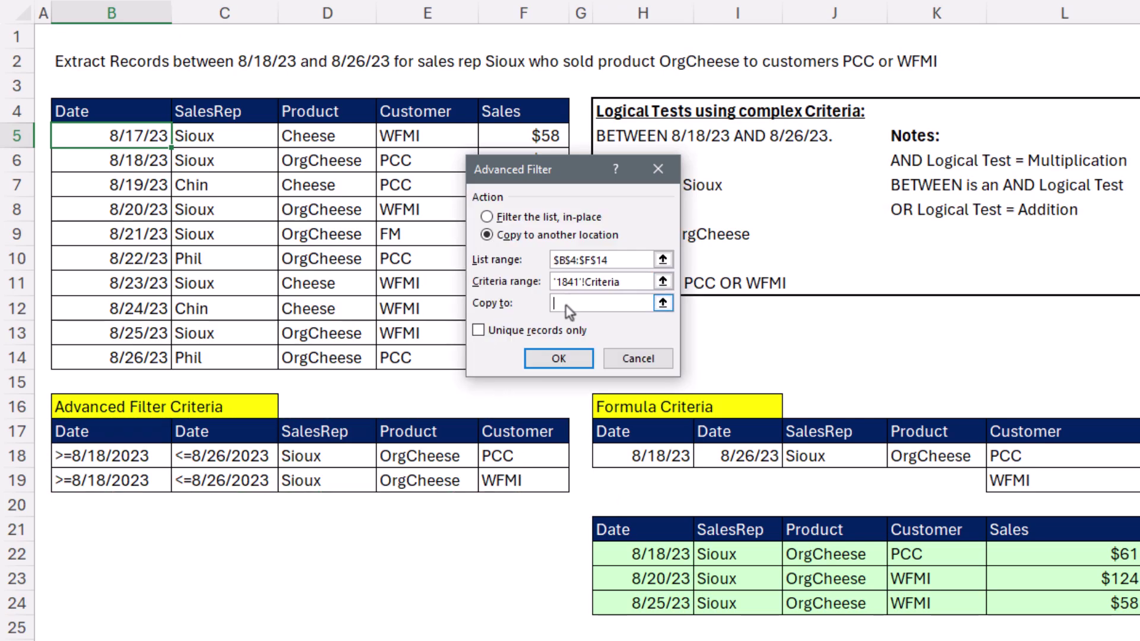
click(73, 554)
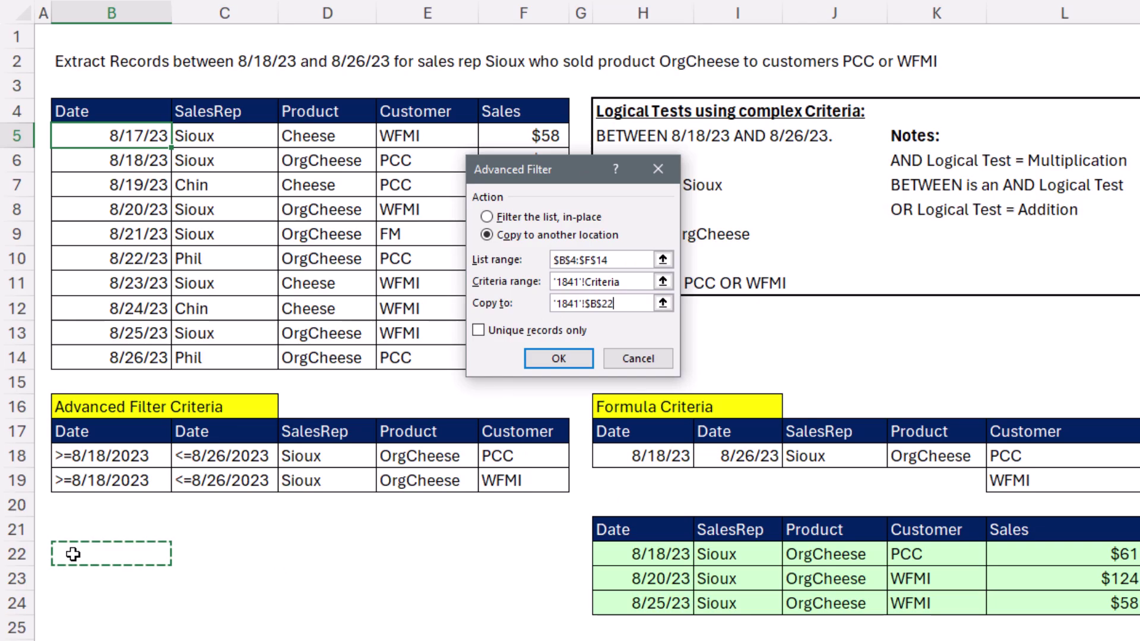
click(561, 358)
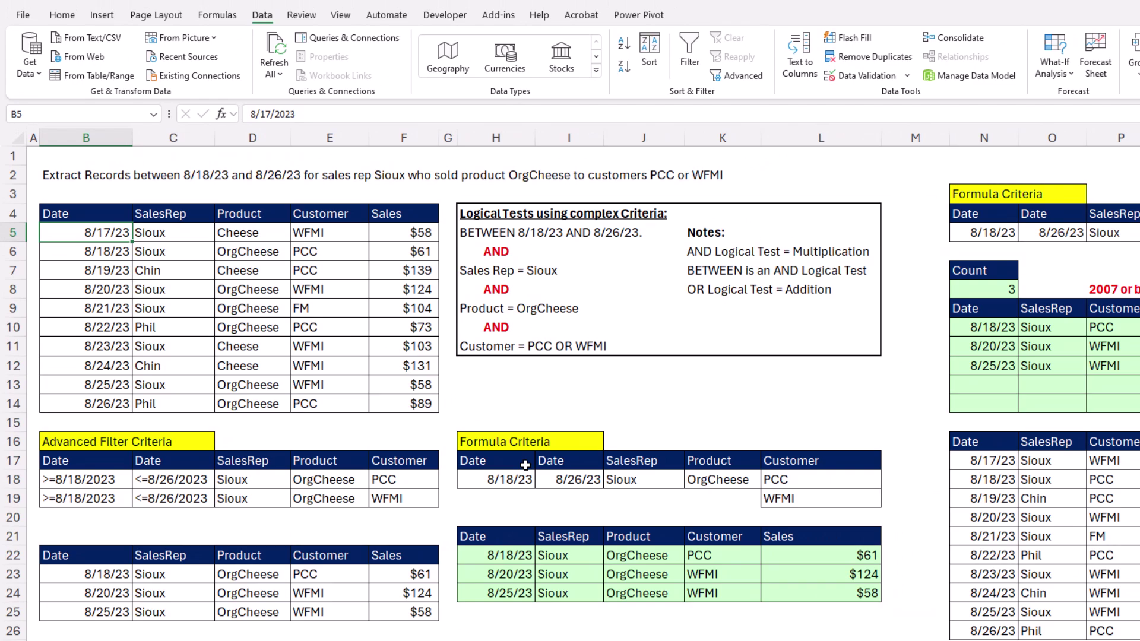
Step: Change the start date in H18 to 8/22/2023
double_click(513, 480)
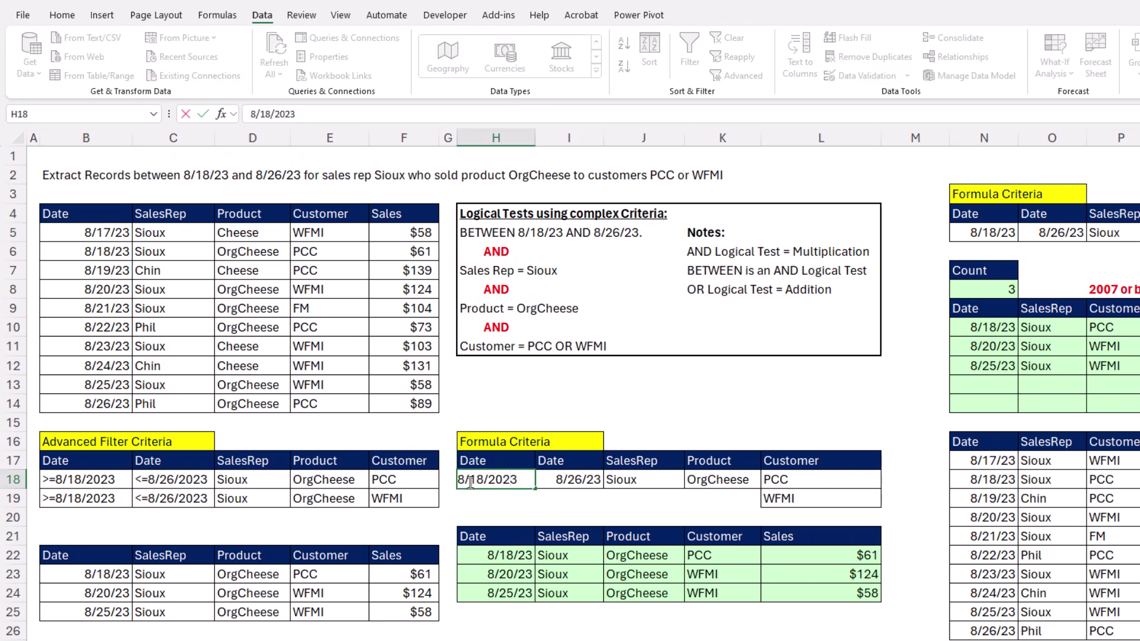
text(22)
key(ctrl+Return)
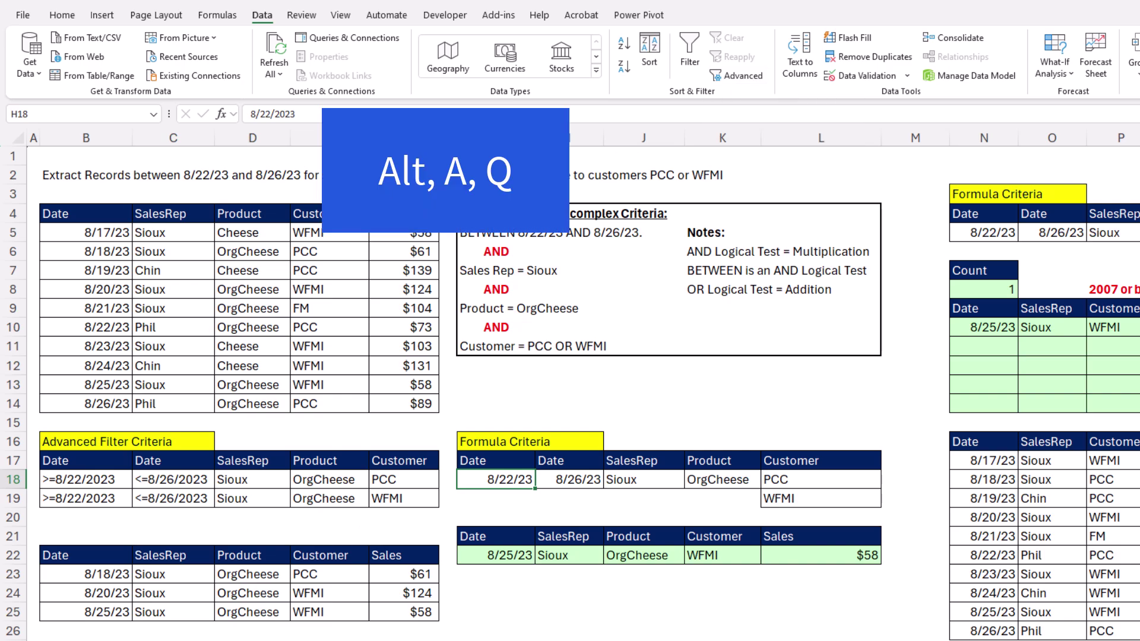
Step: Check the Advanced Filter settings and the defined names list (Ctrl+F3) without changing anything
key(alt+a)
key(q)
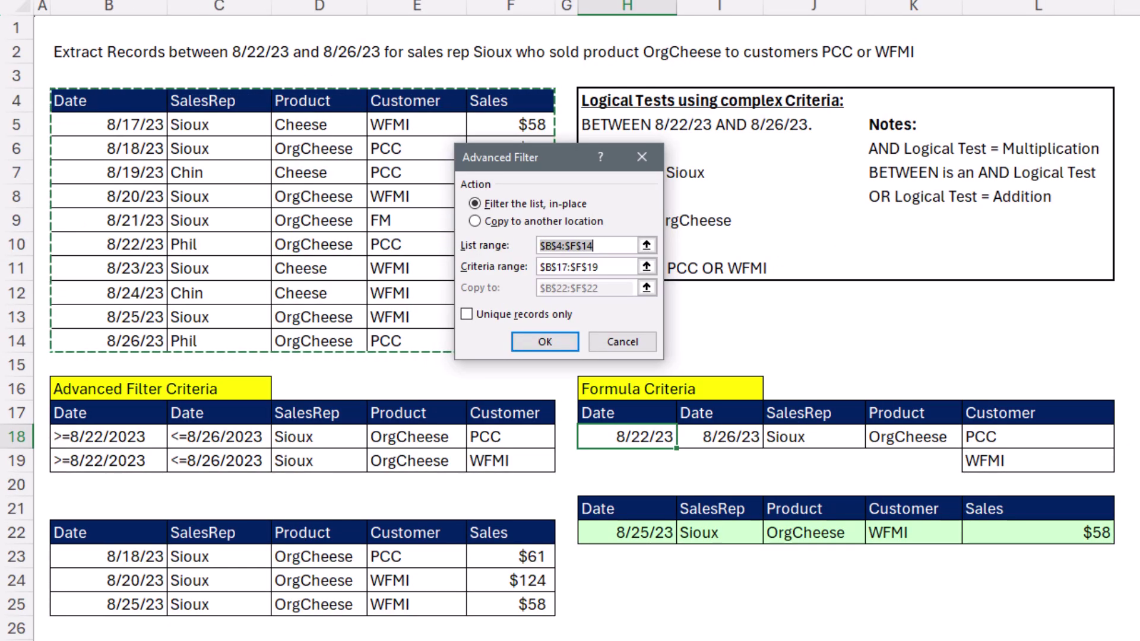
key(Escape)
key(ctrl+F3)
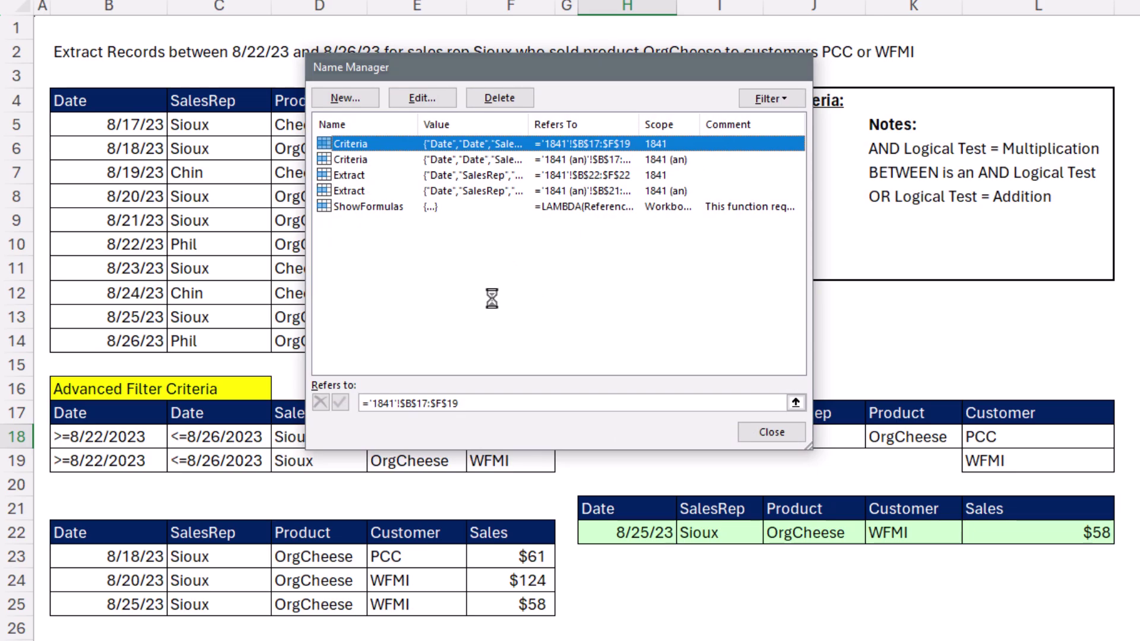
key(Escape)
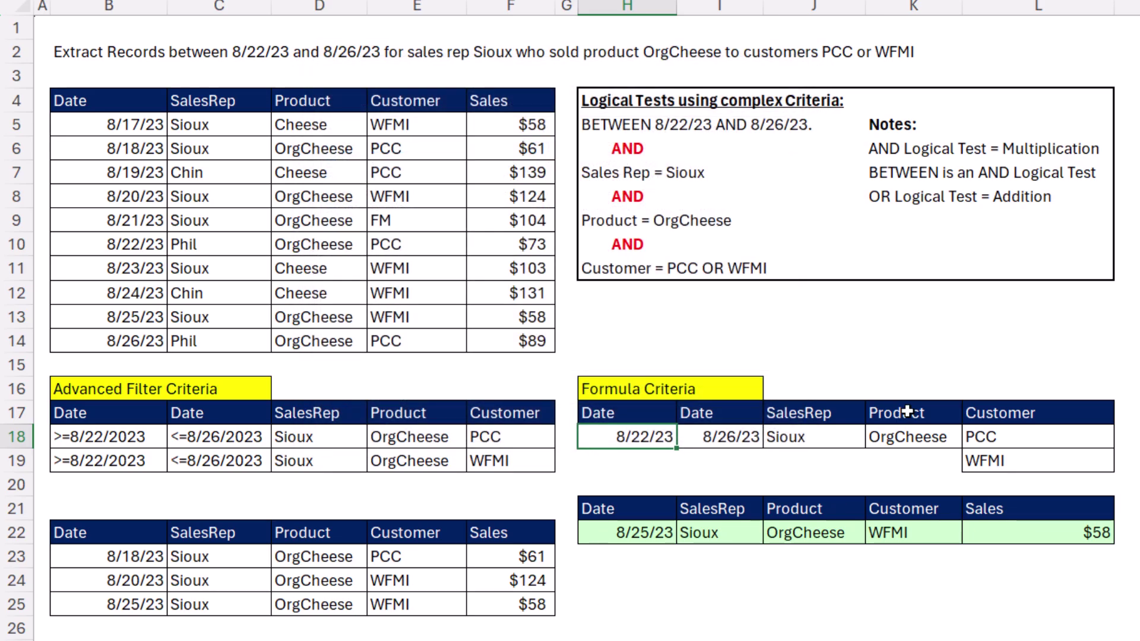
Step: Rerun the Advanced Filter as a copy to another location, now returning only the 8/25/23 WFMI record
key(alt+a)
key(q)
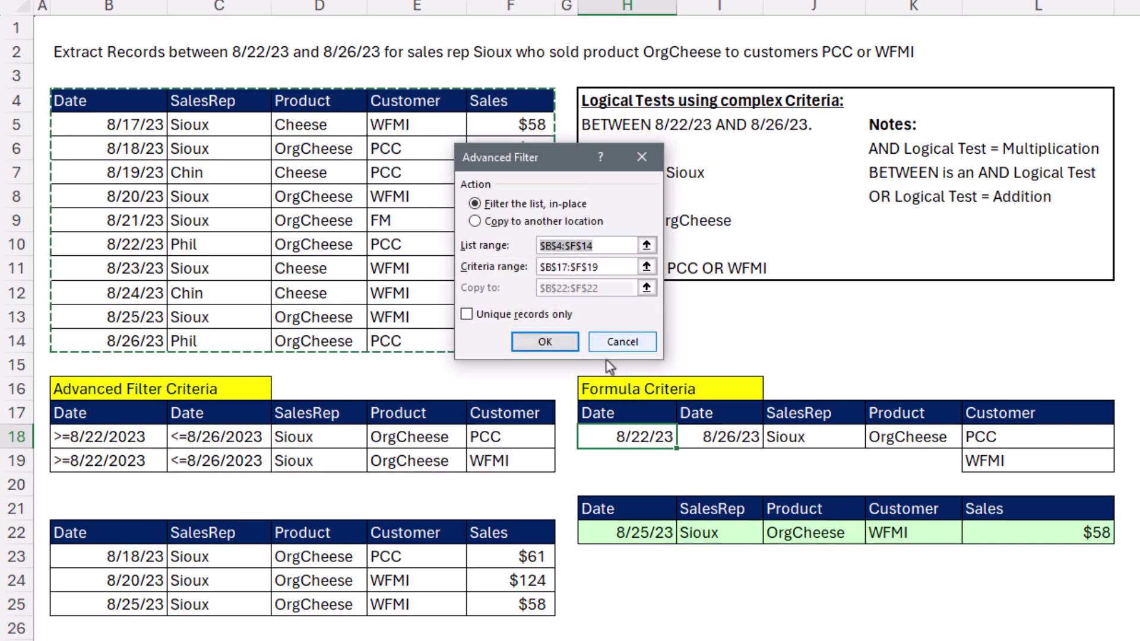
click(478, 225)
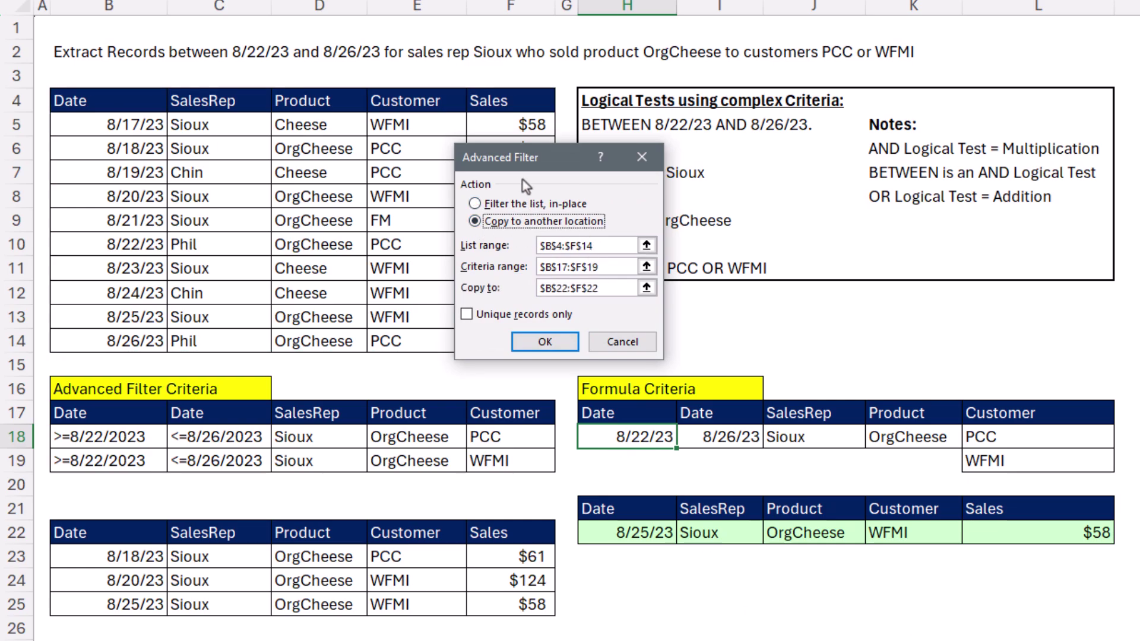
click(545, 342)
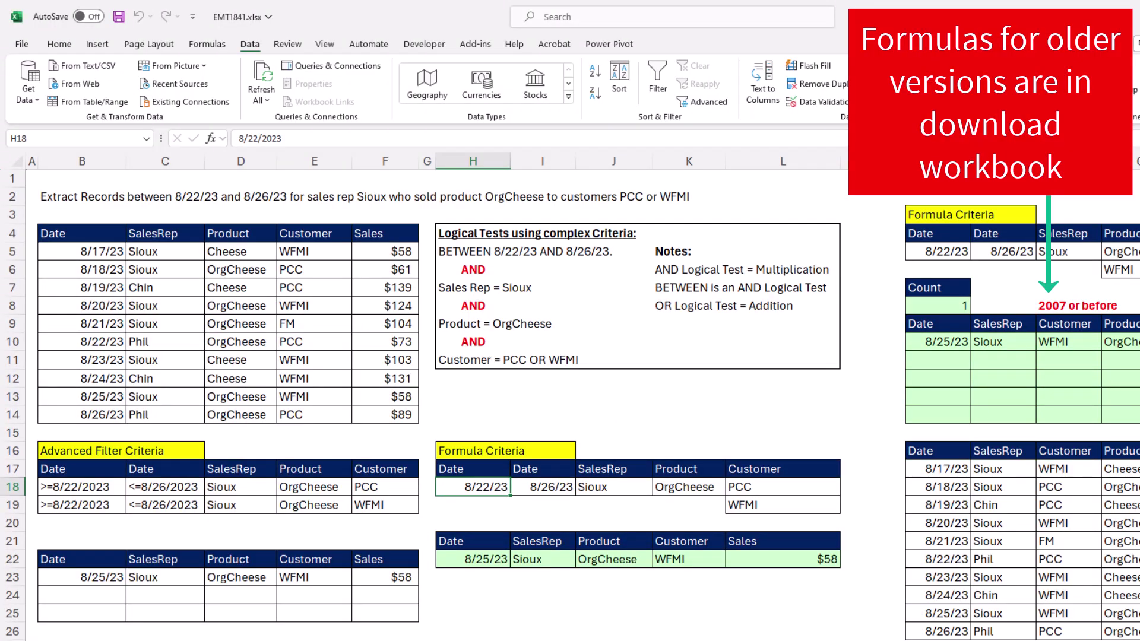
Step: Review H22's FILTER formula unchanged, then bring up Advanced Filter with list B4:F14 and criteria B17:F19
double_click(459, 559)
key(Escape)
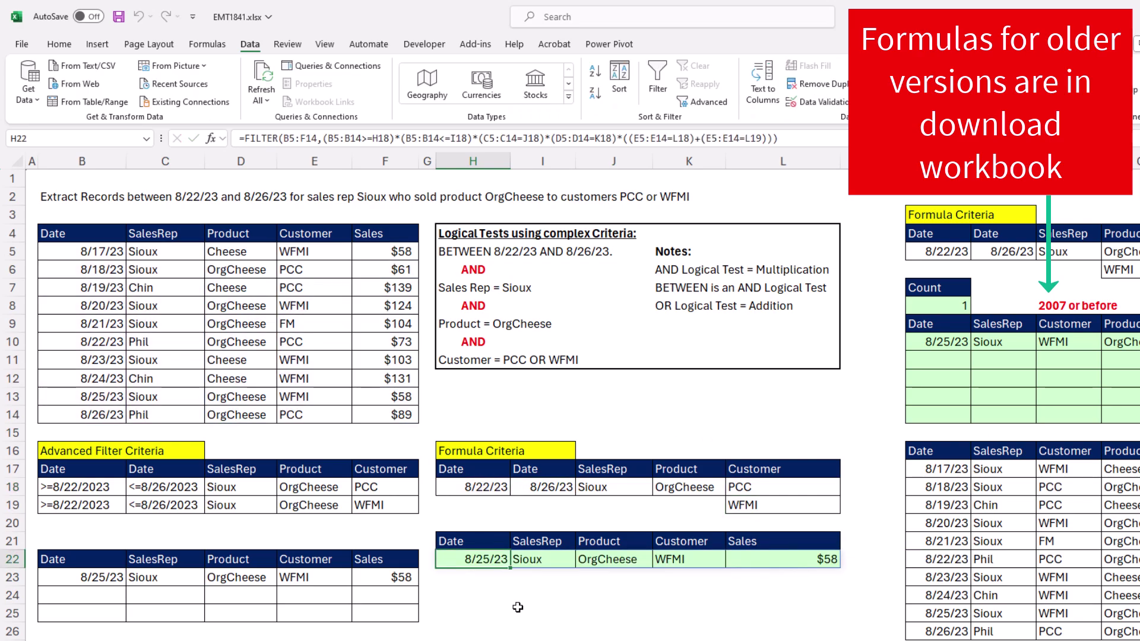
key(alt+a)
key(q)
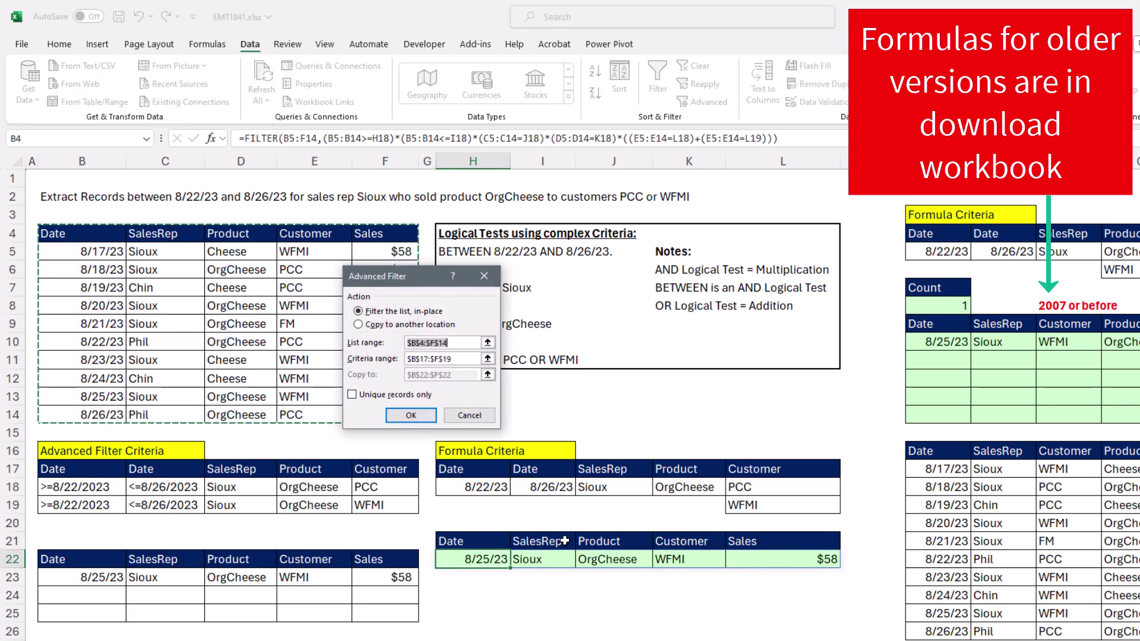